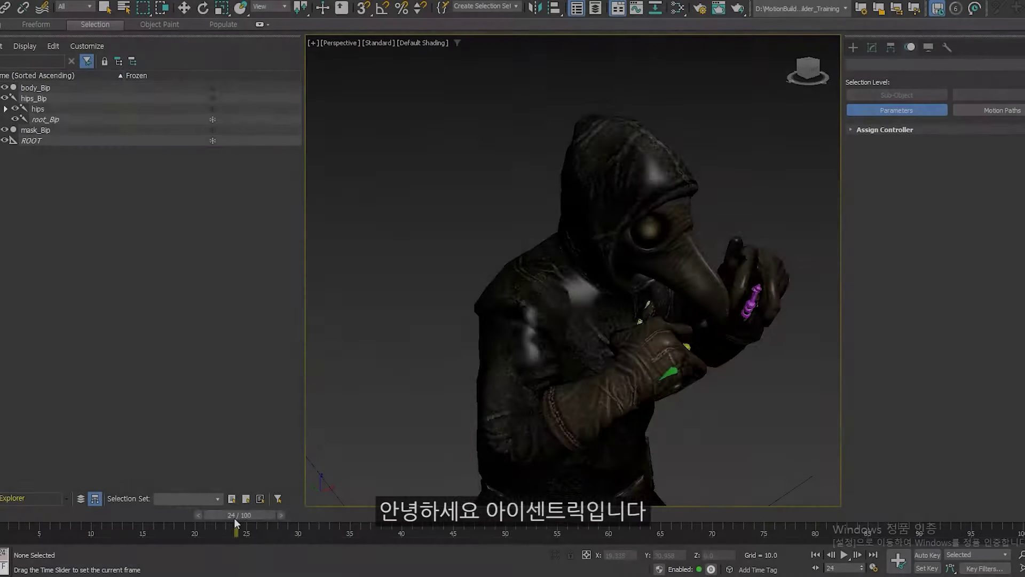
Step: Let the iCentric logo play through to the 3ds Max, Unreal and MotionBuilder side-by-side comparison
{"action": "left_click_drag", "start_coordinate": [234, 518], "coordinate": [453, 530]}
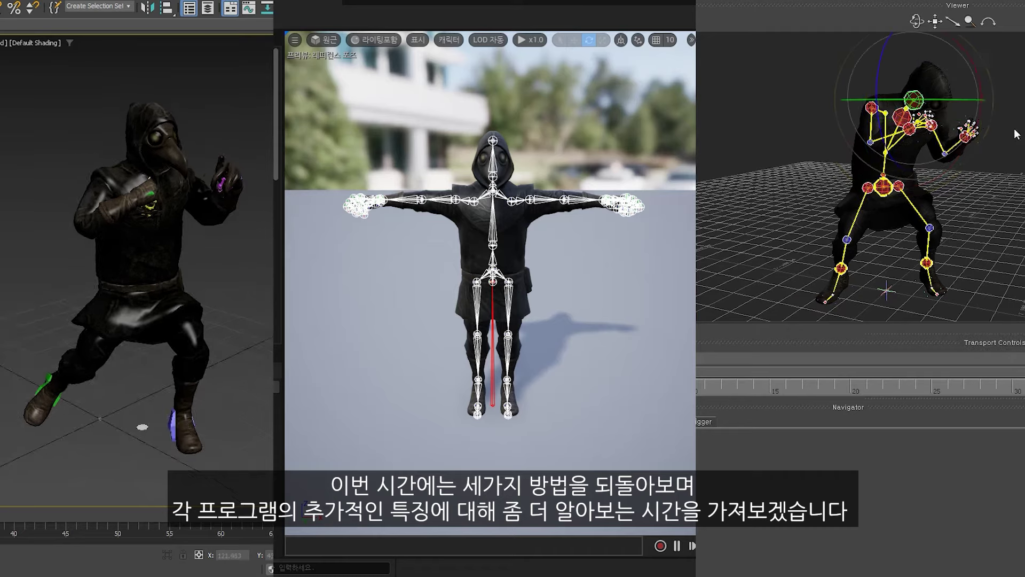
{"action": "left_click_drag", "start_coordinate": [977, 76], "coordinate": [969, 56]}
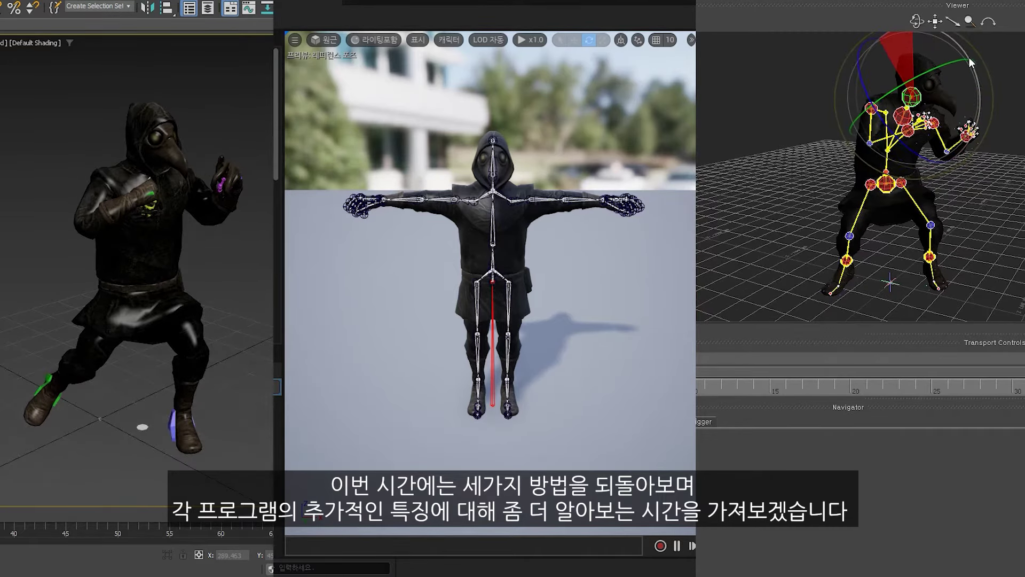
{"action": "left_click_drag", "start_coordinate": [969, 57], "coordinate": [971, 91]}
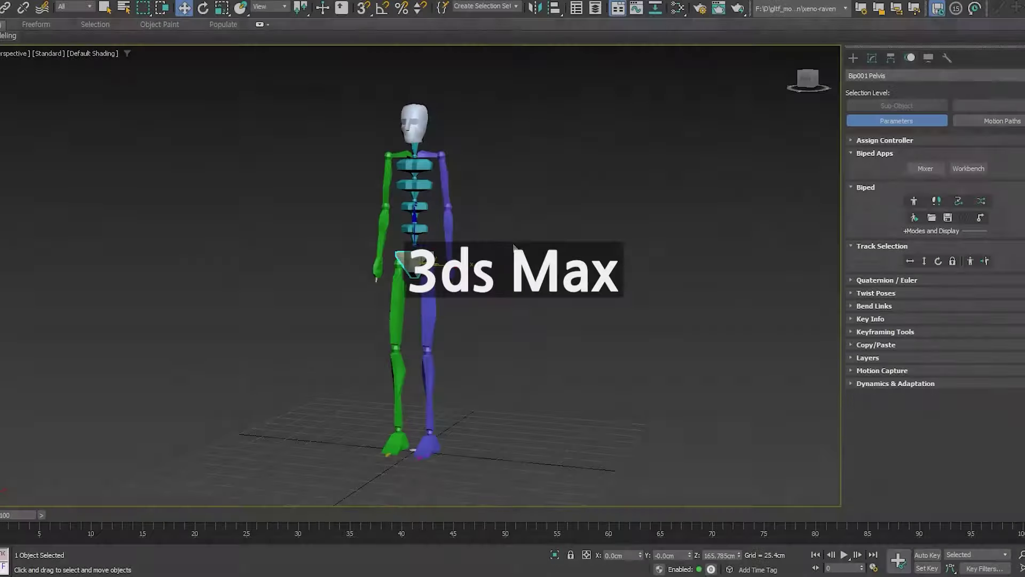
{"action": "left_click", "coordinate": [514, 248]}
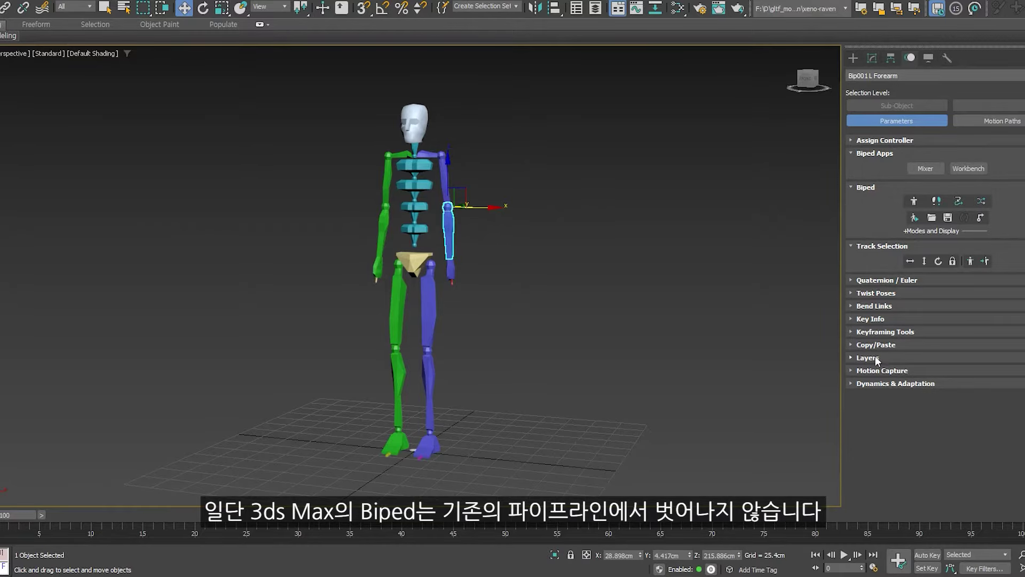
Step: Load kick-06.bip onto the biped and dismiss the obsolete-file warning
{"action": "left_click", "coordinate": [934, 221]}
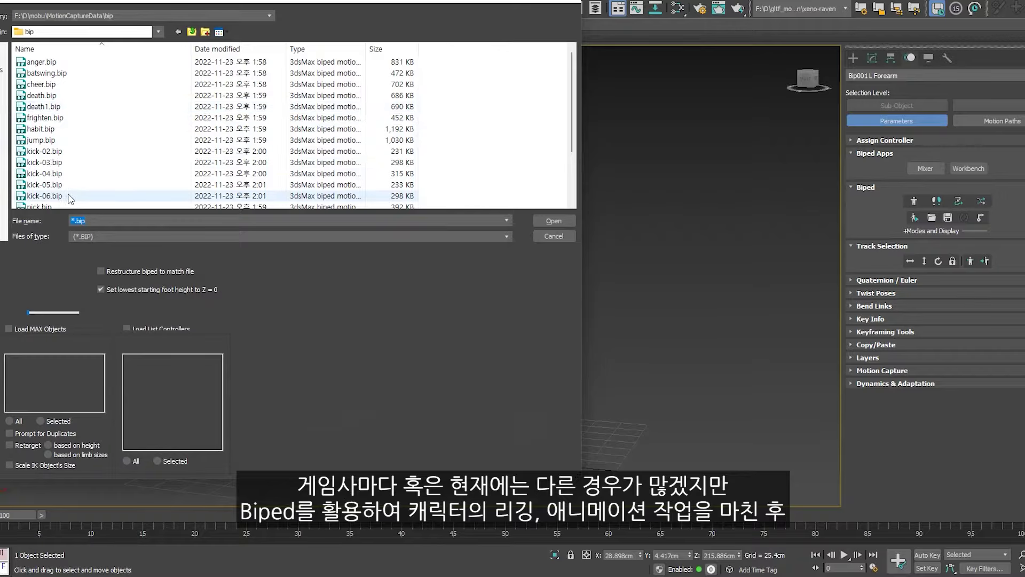
{"action": "double_click", "coordinate": [49, 196]}
{"action": "left_click", "coordinate": [98, 243]}
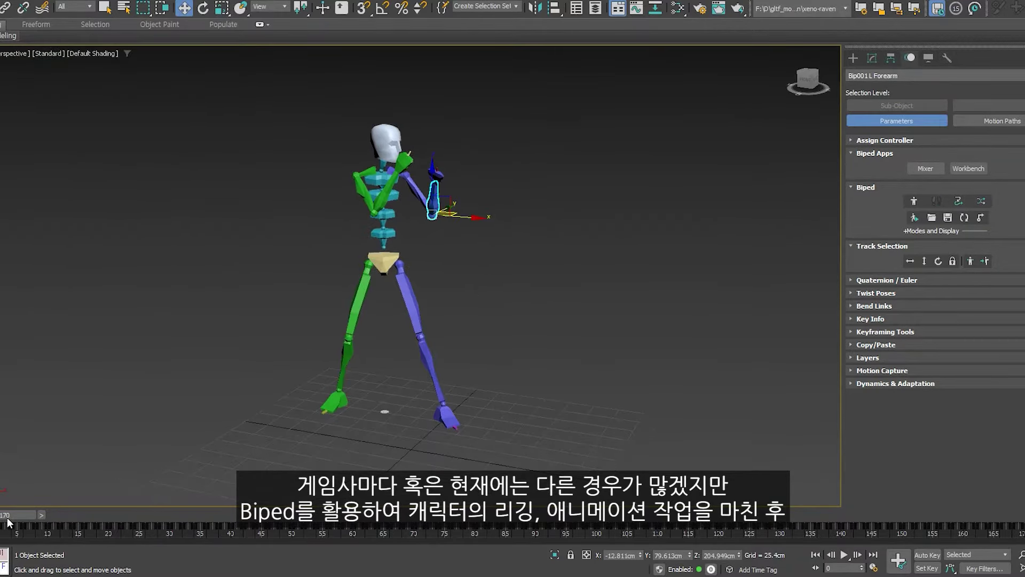
Step: Scrub through the kick animation, toggling the maximized perspective view with Alt+W
{"action": "mouse_move", "coordinate": [30, 514]}
{"action": "left_mouse_down"}
{"action": "mouse_move", "coordinate": [270, 514]}
{"action": "mouse_move", "coordinate": [233, 497]}
{"action": "mouse_move", "coordinate": [58, 500]}
{"action": "mouse_move", "coordinate": [120, 510]}
{"action": "left_mouse_up"}
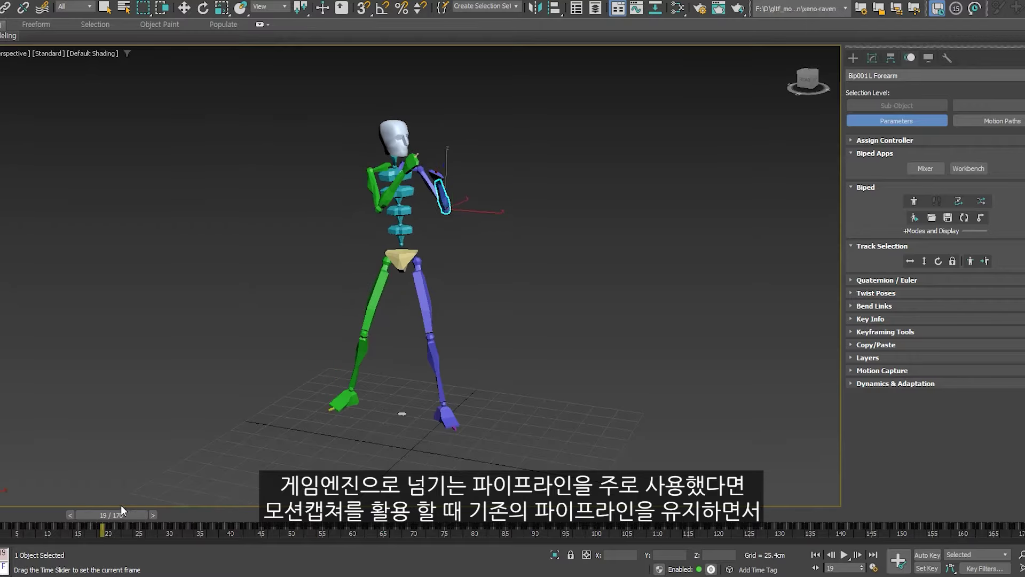
{"action": "key", "text": "alt+w"}
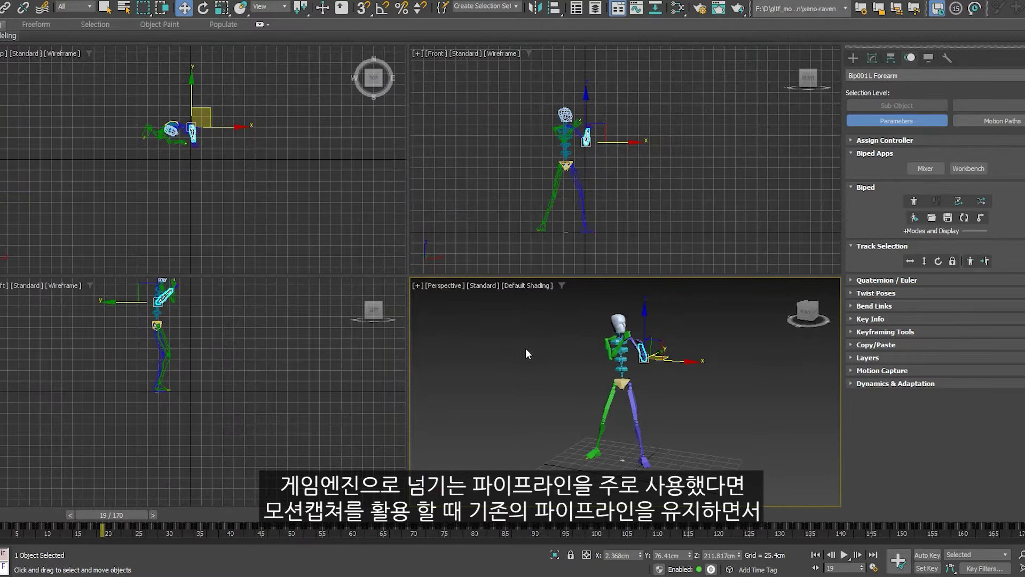
{"action": "middle_click_drag", "start_coordinate": [552, 389], "coordinate": [693, 417], "text": "alt"}
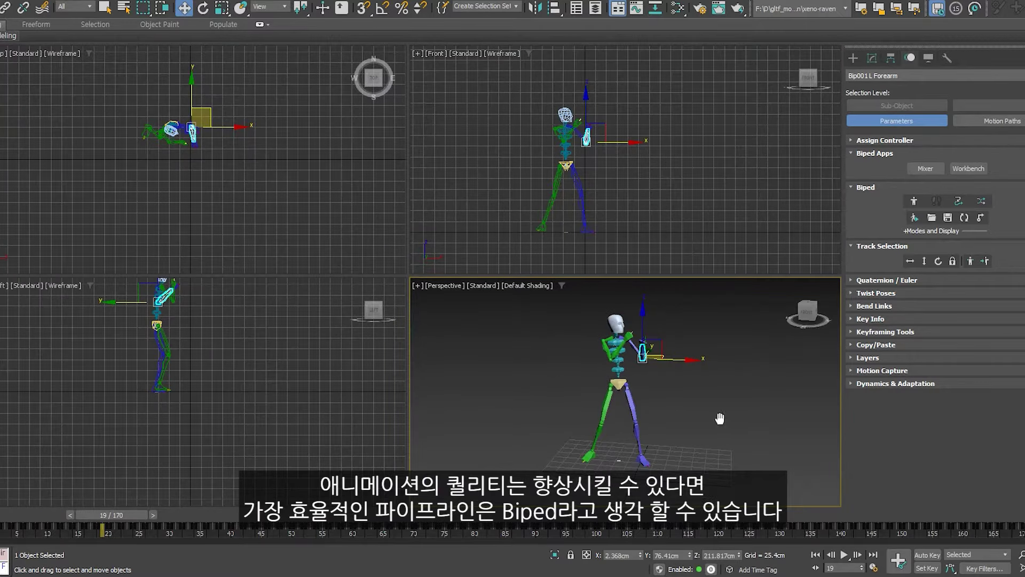
{"action": "key", "text": "alt+w"}
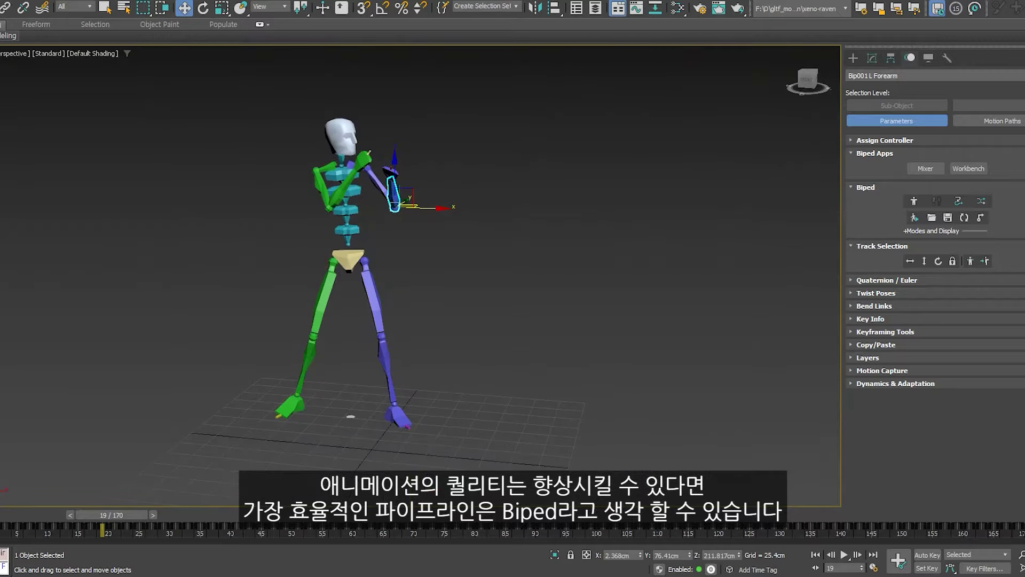
{"action": "mouse_move", "coordinate": [122, 516]}
{"action": "left_mouse_down"}
{"action": "mouse_move", "coordinate": [457, 523]}
{"action": "mouse_move", "coordinate": [248, 515]}
{"action": "left_mouse_up"}
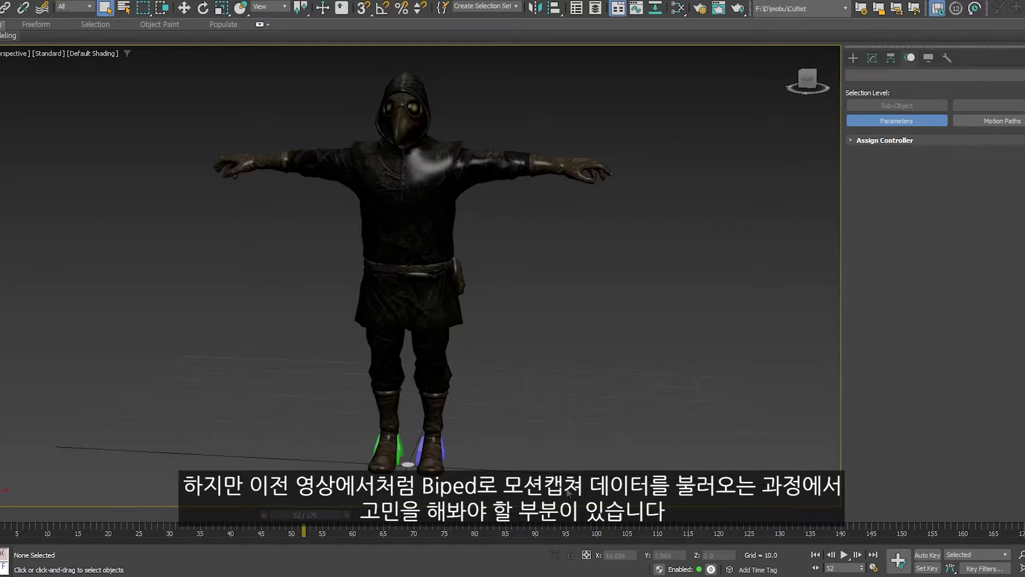
Step: Select the biped's left foot and browse the bvh folder with the file type set to BVH
{"action": "left_click", "coordinate": [553, 432]}
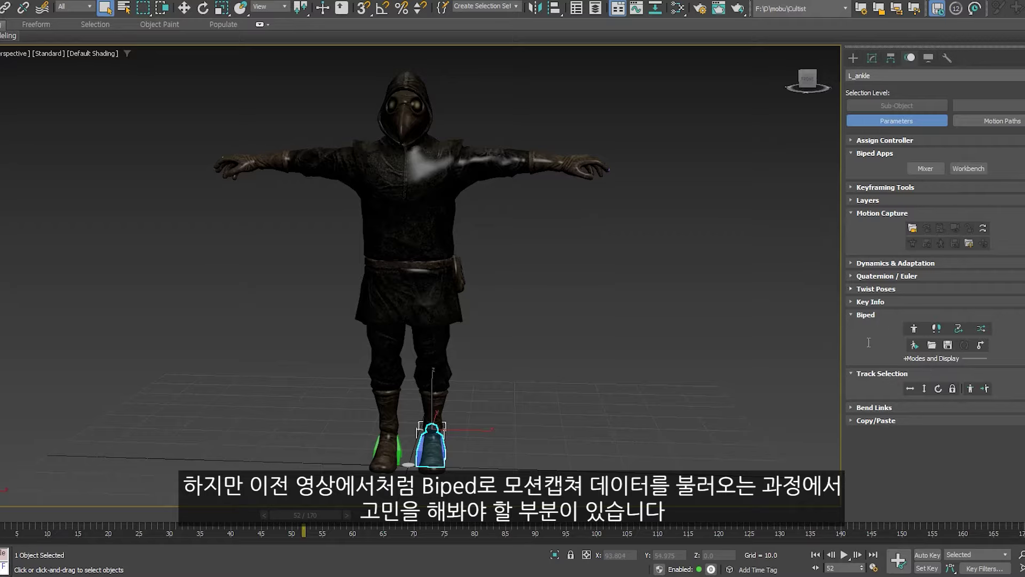
{"action": "left_click", "coordinate": [913, 228]}
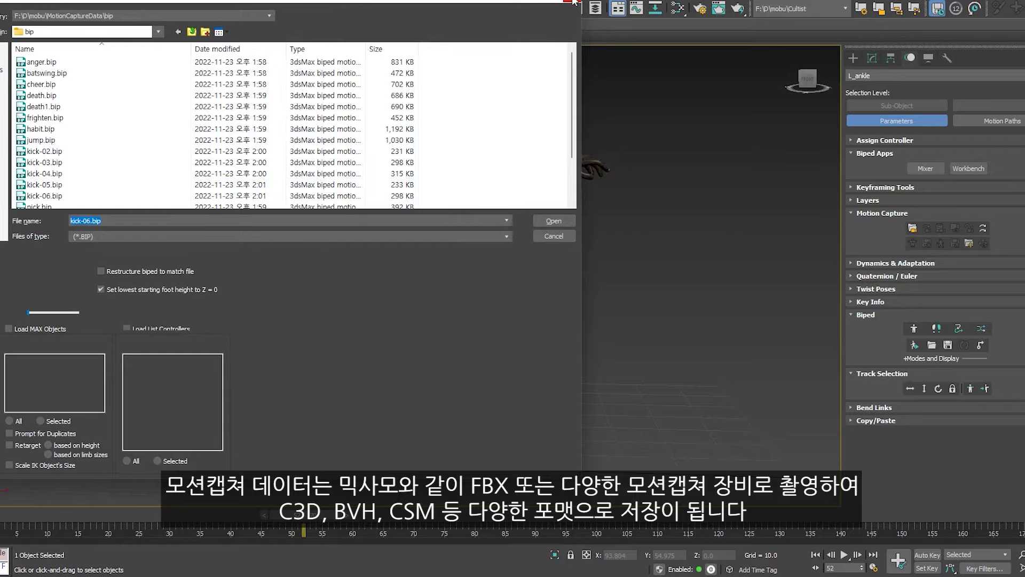
{"action": "left_click", "coordinate": [191, 31]}
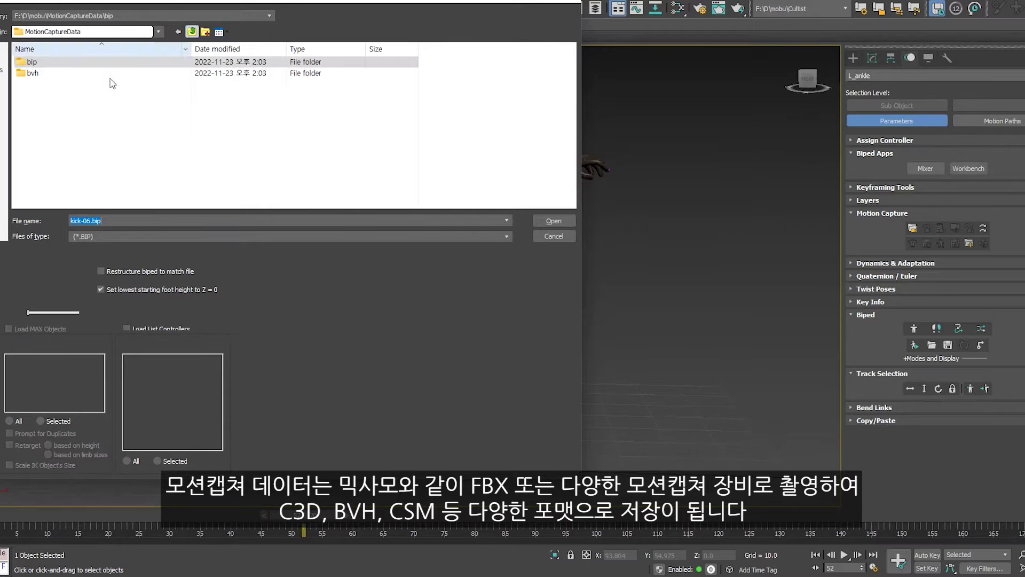
{"action": "left_click", "coordinate": [107, 237]}
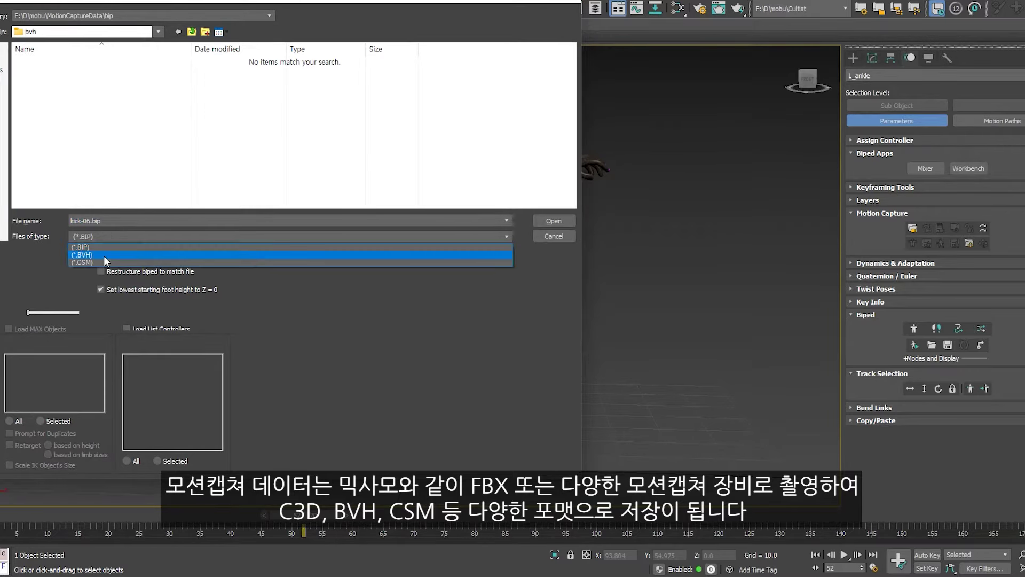
{"action": "left_click", "coordinate": [103, 256]}
{"action": "left_click", "coordinate": [65, 151]}
Step: Open the 청소 Cleaning.bvh capture and acknowledge the track-name warning
{"action": "scroll", "coordinate": [65, 151], "scroll_direction": "down", "scroll_amount": 1}
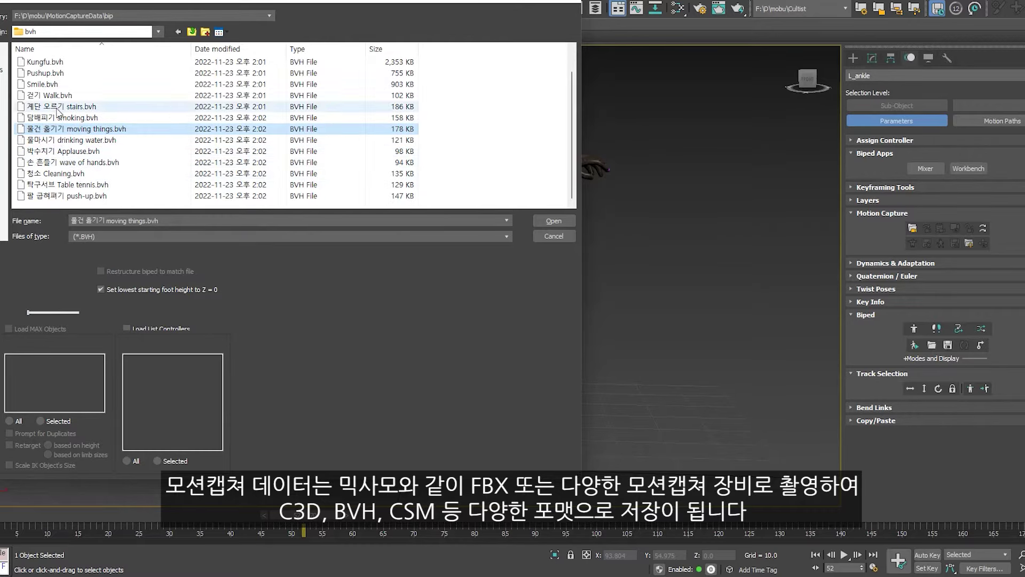
{"action": "left_click", "coordinate": [70, 140]}
{"action": "left_click", "coordinate": [57, 172]}
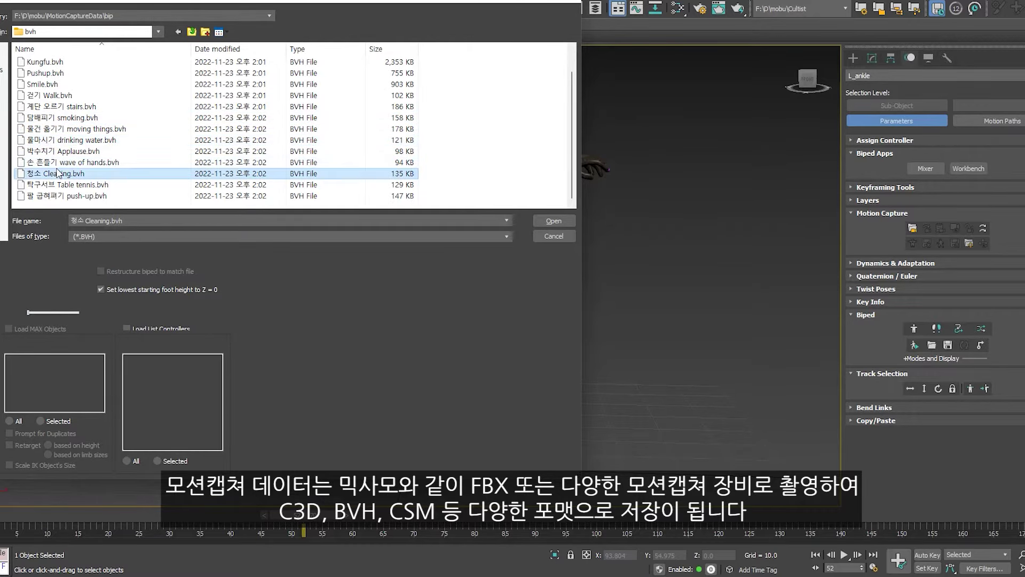
{"action": "left_click", "coordinate": [59, 163]}
{"action": "double_click", "coordinate": [58, 173]}
{"action": "left_click", "coordinate": [615, 300]}
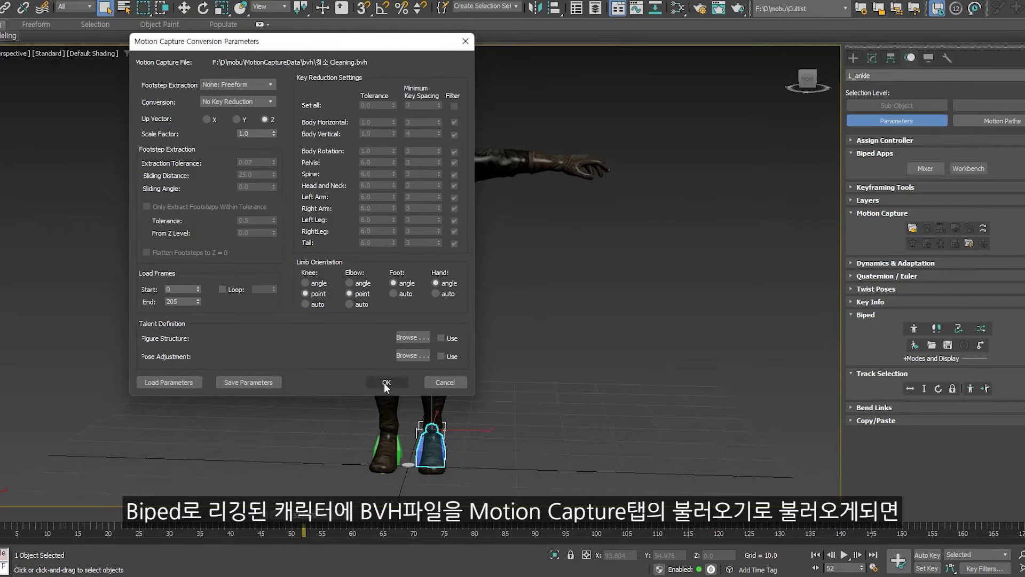
Step: Accept the conversion settings to load the Cleaning capture, then zoom and orbit around the stretched cultist
{"action": "left_click", "coordinate": [386, 382]}
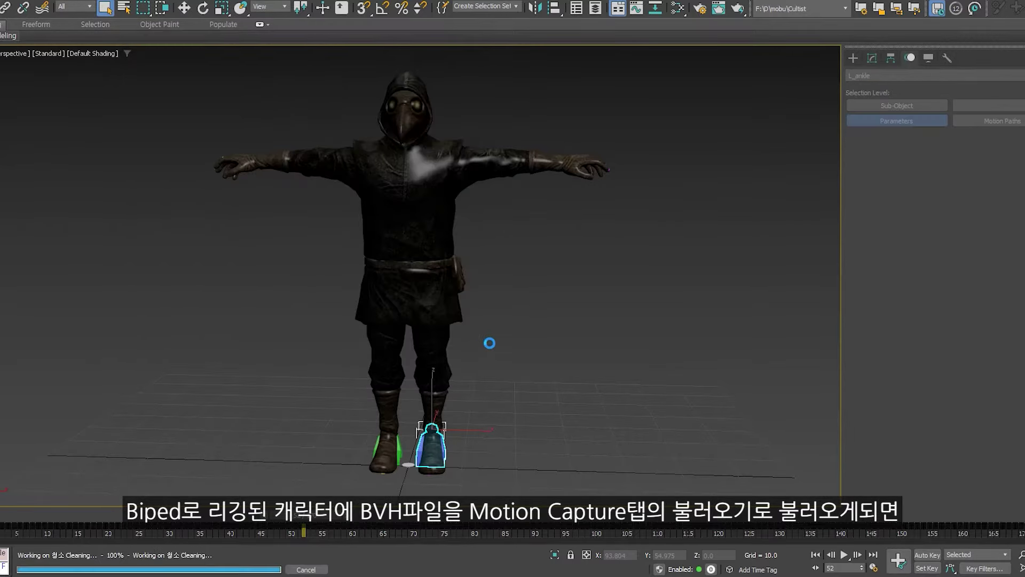
{"action": "scroll", "coordinate": [489, 343], "scroll_direction": "up", "scroll_amount": 5}
{"action": "scroll", "coordinate": [489, 343], "scroll_direction": "down", "scroll_amount": 3}
{"action": "scroll", "coordinate": [483, 349], "scroll_direction": "down", "scroll_amount": 3}
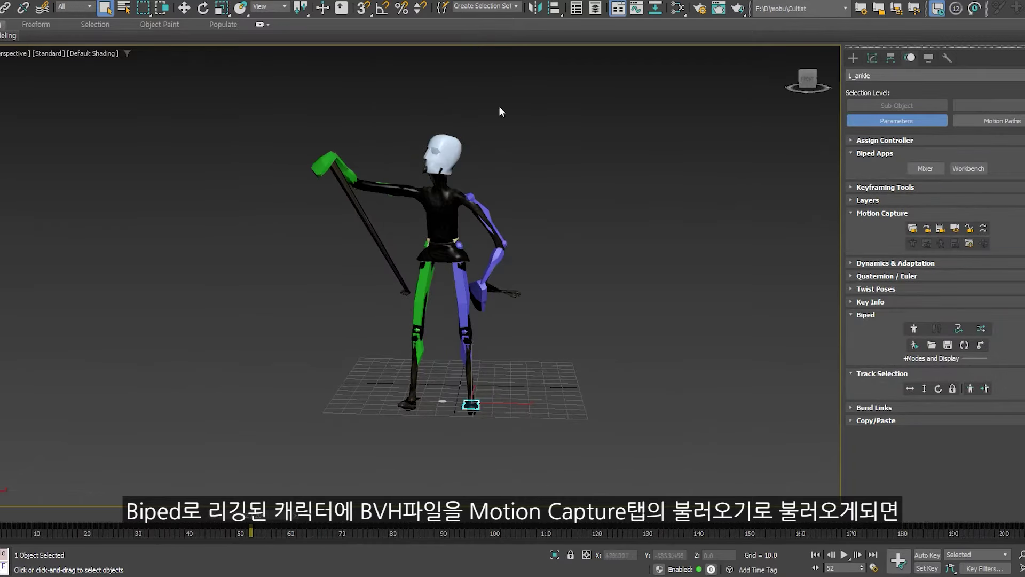
{"action": "left_click", "coordinate": [555, 389]}
{"action": "middle_click_drag", "start_coordinate": [551, 382], "coordinate": [565, 368], "text": "alt"}
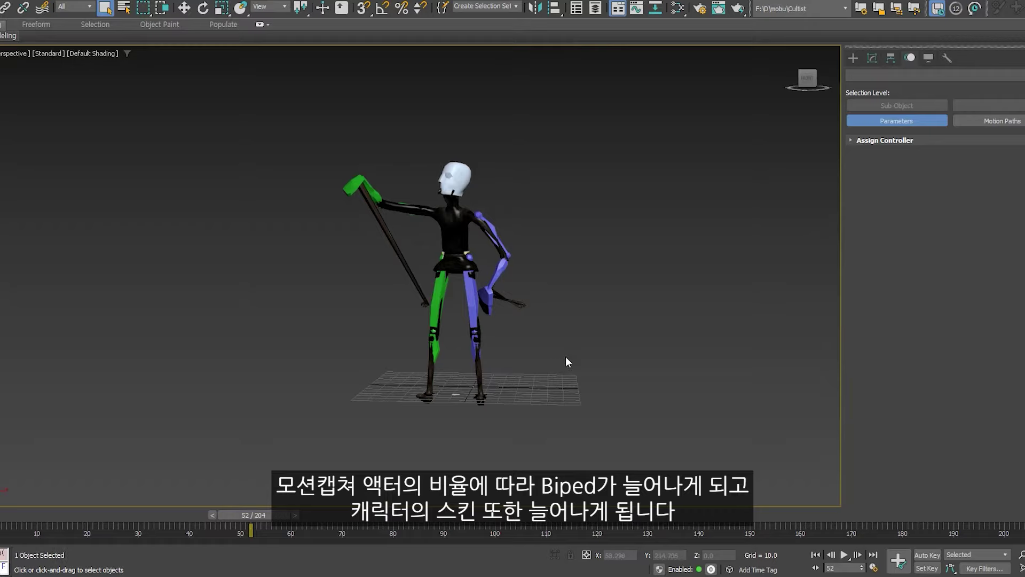
{"action": "key", "text": "ctrl+z"}
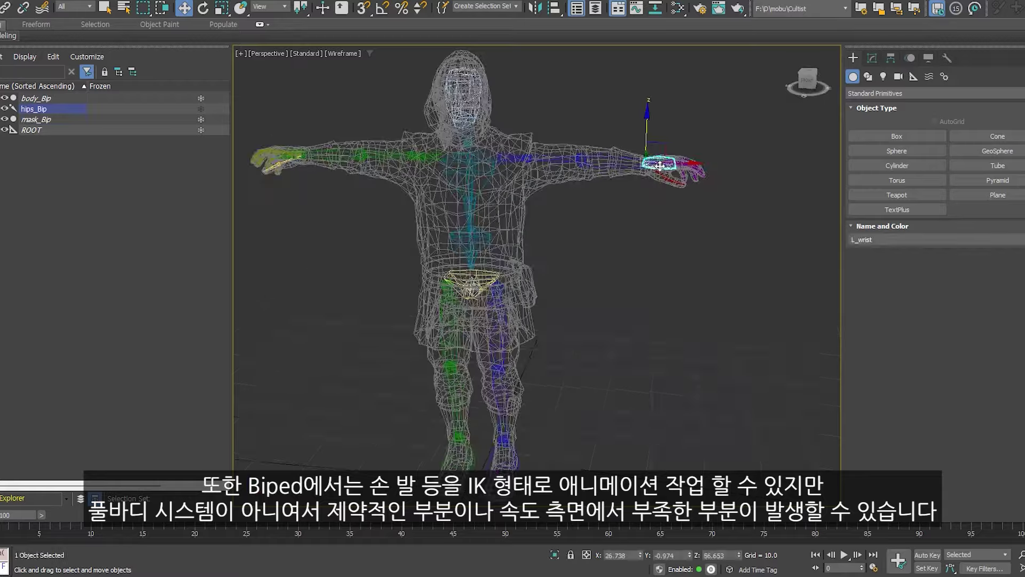
Step: Pull the biped's left and right wrists away from the body, undoing the first stretch
{"action": "left_click", "coordinate": [679, 171]}
{"action": "middle_click_drag", "start_coordinate": [679, 171], "coordinate": [491, 194], "text": "alt"}
{"action": "left_click_drag", "start_coordinate": [491, 194], "coordinate": [787, 264]}
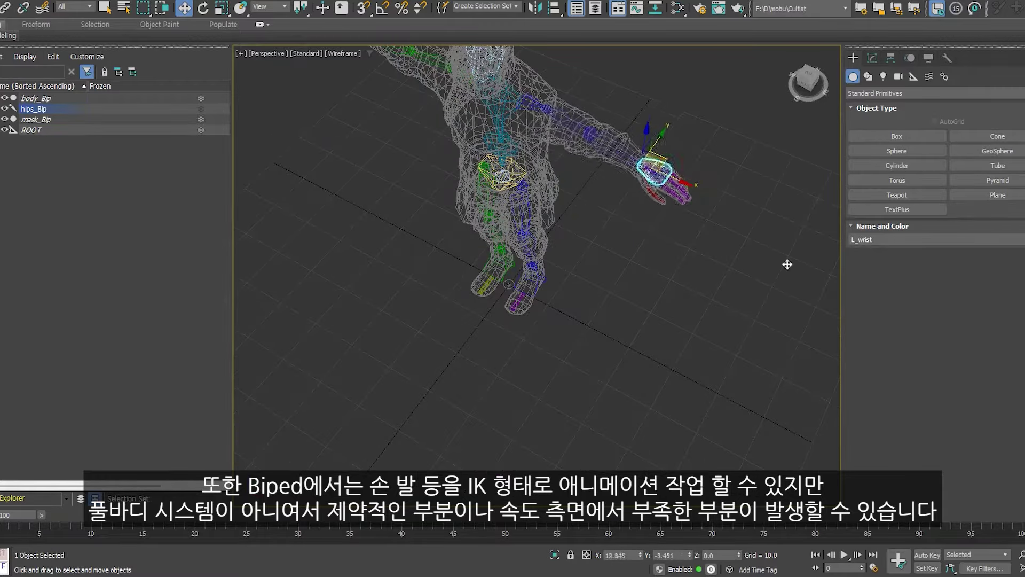
{"action": "key", "text": "ctrl+z"}
{"action": "key", "text": "shift+z"}
{"action": "key", "text": "shift+z"}
{"action": "left_click", "coordinate": [369, 170]}
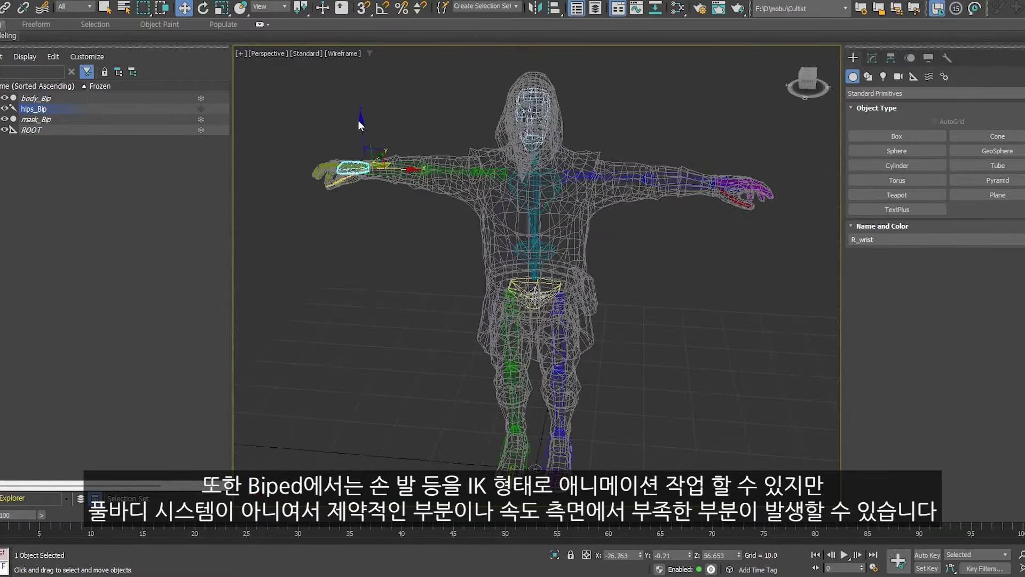
{"action": "mouse_move", "coordinate": [368, 170]}
{"action": "left_mouse_down"}
{"action": "mouse_move", "coordinate": [447, 342]}
{"action": "mouse_move", "coordinate": [441, 131]}
{"action": "left_mouse_up"}
Step: Pose the legs by lifting the left ankle, swinging the right leg and raising the left thigh
{"action": "middle_click_drag", "start_coordinate": [458, 262], "coordinate": [534, 384], "text": "alt"}
{"action": "left_click", "coordinate": [543, 372]}
{"action": "left_click_drag", "start_coordinate": [535, 384], "coordinate": [529, 422]}
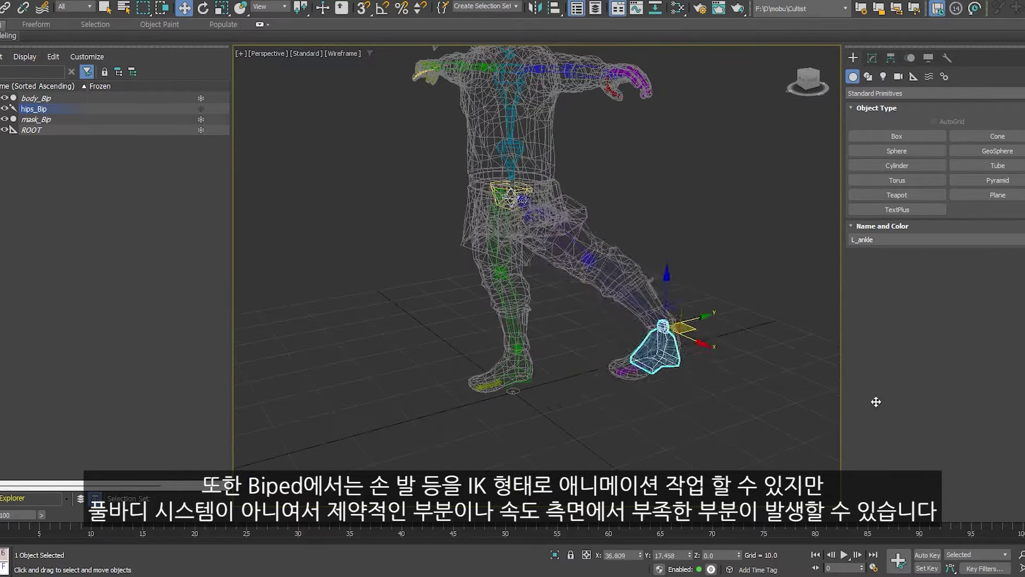
{"action": "left_click", "coordinate": [529, 422]}
{"action": "middle_click_drag", "start_coordinate": [529, 422], "coordinate": [514, 383], "text": "alt"}
{"action": "left_click_drag", "start_coordinate": [510, 382], "coordinate": [521, 210]}
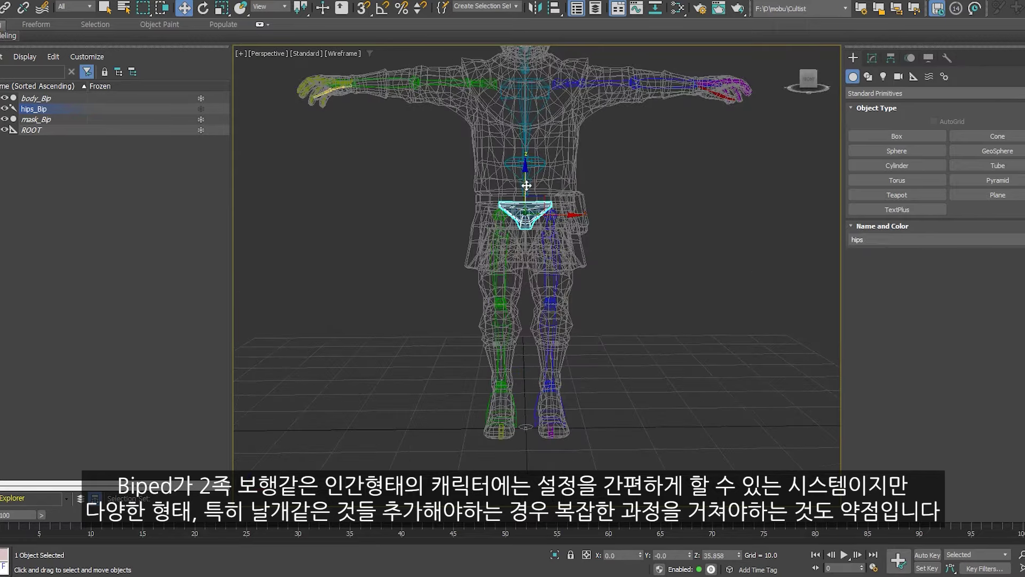
{"action": "middle_click_drag", "start_coordinate": [564, 336], "coordinate": [568, 282], "text": "alt"}
{"action": "left_click", "coordinate": [568, 281]}
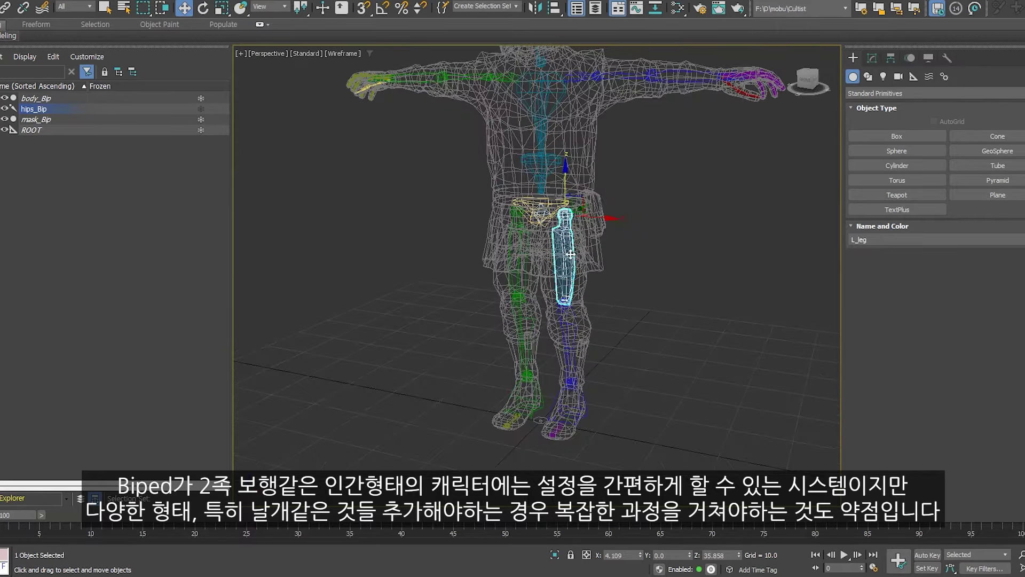
{"action": "mouse_move", "coordinate": [586, 204]}
{"action": "left_mouse_down"}
{"action": "mouse_move", "coordinate": [719, 183]}
{"action": "mouse_move", "coordinate": [638, 239]}
{"action": "left_mouse_up"}
{"action": "left_click", "coordinate": [639, 238]}
Step: From a front view, select the head, switch to Rotate, then move the selection to the chest bone
{"action": "mouse_move", "coordinate": [635, 238]}
{"action": "middle_mouse_down", "text": "alt"}
{"action": "mouse_move", "coordinate": [625, 254]}
{"action": "mouse_move", "coordinate": [525, 82]}
{"action": "mouse_move", "coordinate": [643, 128]}
{"action": "mouse_move", "coordinate": [588, 137]}
{"action": "middle_mouse_up", "text": "alt"}
{"action": "left_click", "coordinate": [521, 101]}
{"action": "key", "text": "e"}
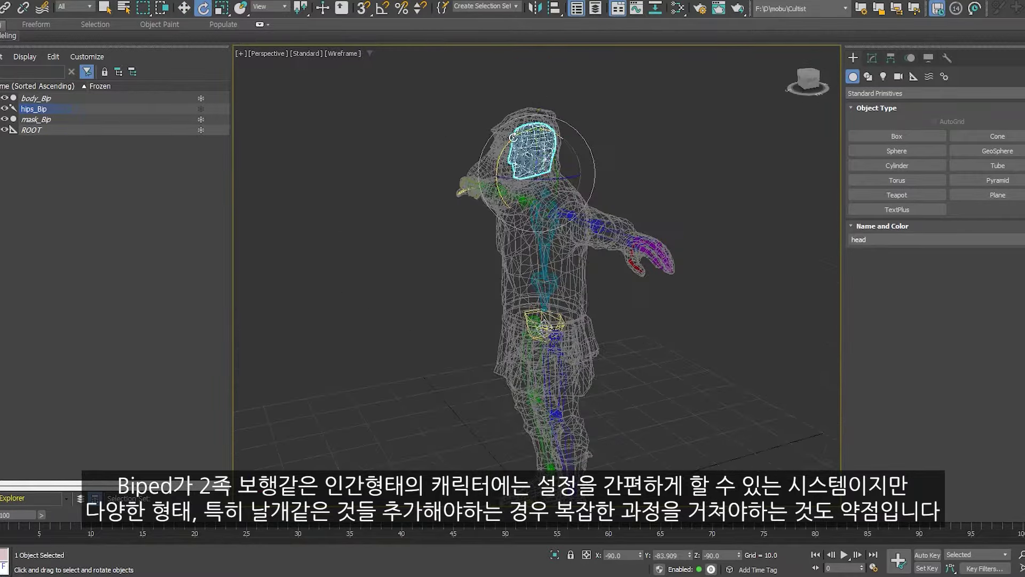
{"action": "mouse_move", "coordinate": [674, 152]}
{"action": "middle_mouse_down", "text": "alt"}
{"action": "mouse_move", "coordinate": [652, 294]}
{"action": "mouse_move", "coordinate": [616, 265]}
{"action": "middle_mouse_up", "text": "alt"}
{"action": "key", "text": "Page_Up"}
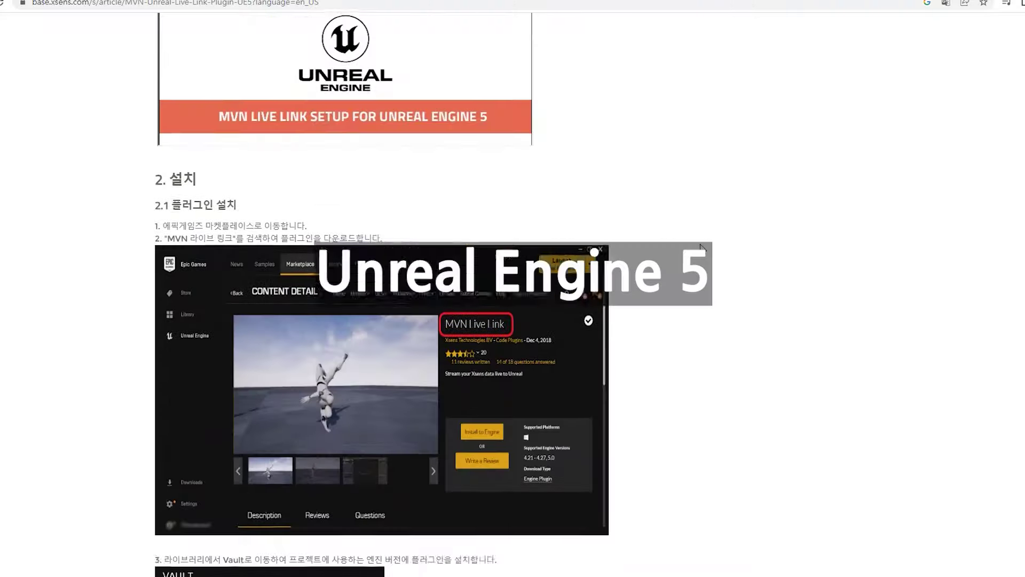
Step: Scroll through the Xsens MVN Live Link installation article for Unreal Engine 5
{"action": "scroll", "coordinate": [453, 374], "scroll_direction": "down", "scroll_amount": 4}
{"action": "scroll", "coordinate": [453, 375], "scroll_direction": "down", "scroll_amount": 4}
{"action": "scroll", "coordinate": [453, 371], "scroll_direction": "down", "scroll_amount": 7}
{"action": "scroll", "coordinate": [451, 368], "scroll_direction": "down", "scroll_amount": 9}
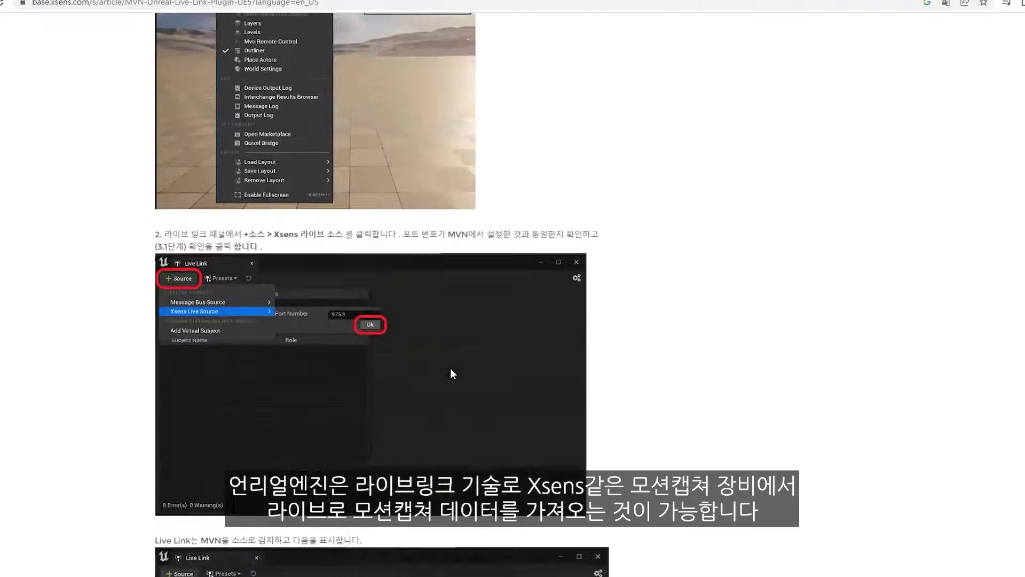
{"action": "scroll", "coordinate": [453, 374], "scroll_direction": "down", "scroll_amount": 5}
{"action": "scroll", "coordinate": [451, 369], "scroll_direction": "down", "scroll_amount": 5}
{"action": "scroll", "coordinate": [451, 369], "scroll_direction": "down", "scroll_amount": 5}
{"action": "scroll", "coordinate": [452, 369], "scroll_direction": "down", "scroll_amount": 5}
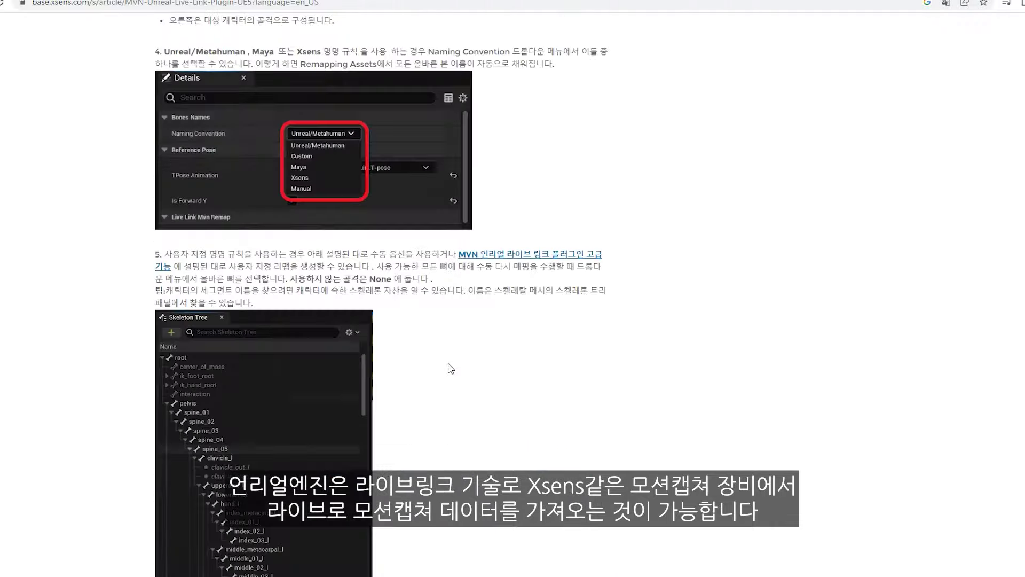
{"action": "scroll", "coordinate": [452, 368], "scroll_direction": "down", "scroll_amount": 5}
{"action": "scroll", "coordinate": [446, 363], "scroll_direction": "down", "scroll_amount": 5}
{"action": "scroll", "coordinate": [444, 359], "scroll_direction": "down", "scroll_amount": 4}
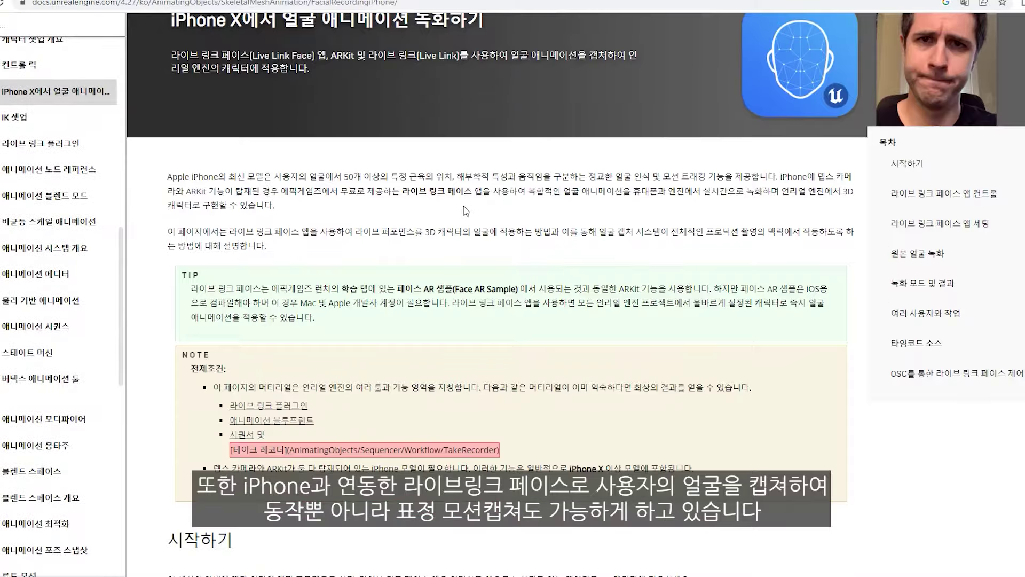
Step: Scroll through Unreal's documentation page on recording facial animation with an iPhone
{"action": "scroll", "coordinate": [363, 201], "scroll_direction": "down", "scroll_amount": 2}
{"action": "scroll", "coordinate": [363, 202], "scroll_direction": "down", "scroll_amount": 5}
{"action": "scroll", "coordinate": [363, 201], "scroll_direction": "down", "scroll_amount": 1}
{"action": "scroll", "coordinate": [363, 201], "scroll_direction": "down", "scroll_amount": 8}
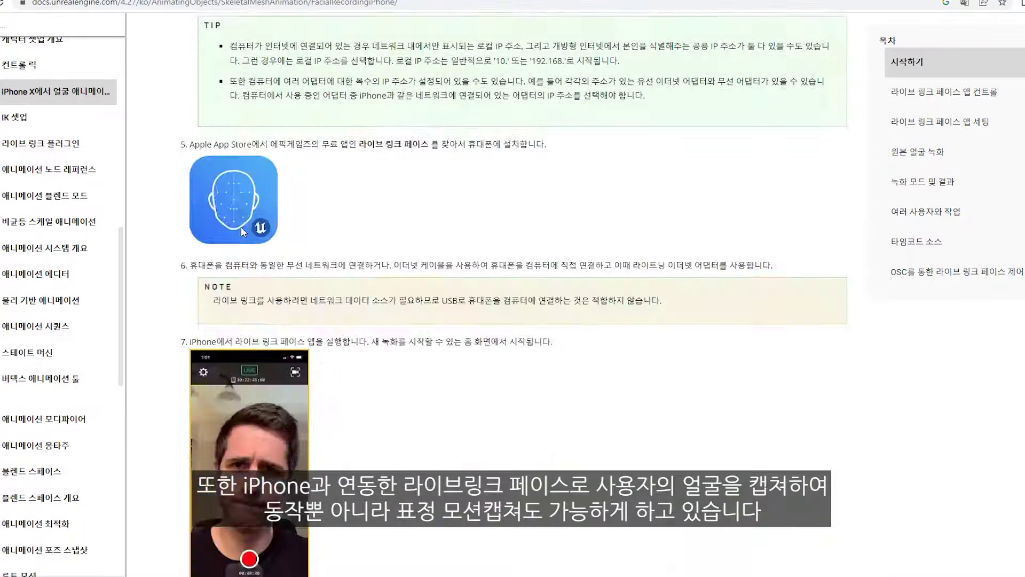
{"action": "scroll", "coordinate": [332, 208], "scroll_direction": "down", "scroll_amount": 8}
{"action": "scroll", "coordinate": [288, 224], "scroll_direction": "down", "scroll_amount": 8}
{"action": "scroll", "coordinate": [241, 238], "scroll_direction": "down", "scroll_amount": 8}
{"action": "scroll", "coordinate": [241, 238], "scroll_direction": "up", "scroll_amount": 8}
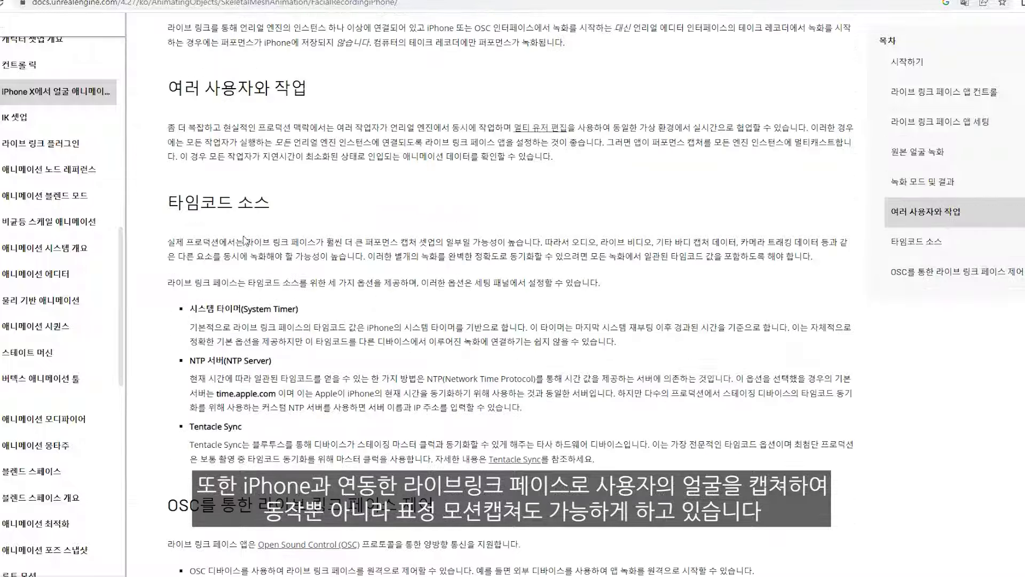
{"action": "scroll", "coordinate": [278, 256], "scroll_direction": "up", "scroll_amount": 8}
{"action": "scroll", "coordinate": [321, 277], "scroll_direction": "up", "scroll_amount": 8}
{"action": "scroll", "coordinate": [368, 299], "scroll_direction": "up", "scroll_amount": 8}
{"action": "scroll", "coordinate": [370, 302], "scroll_direction": "up", "scroll_amount": 10}
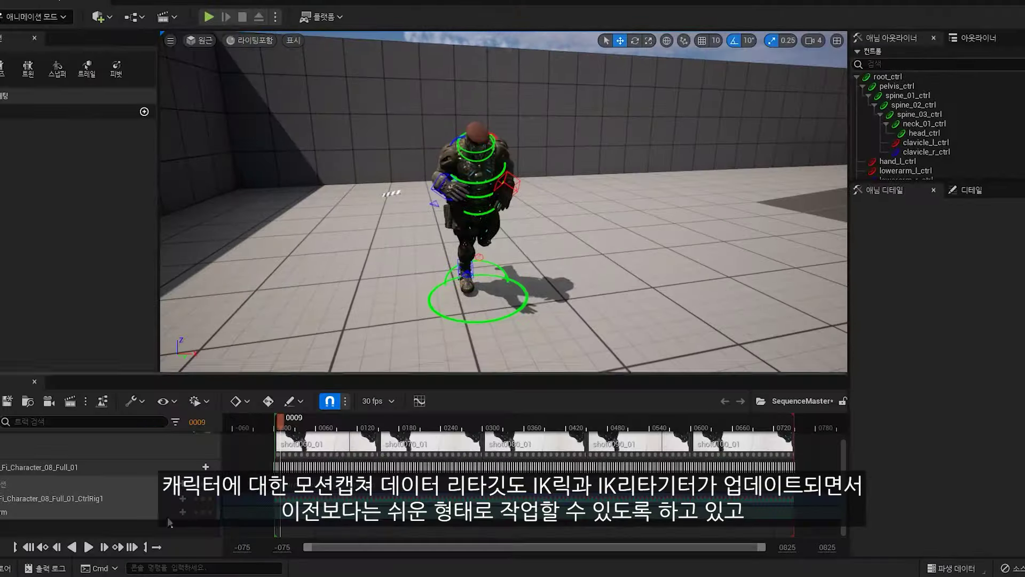
Step: Frame the right foot control, lower camera speed, and rotate the upper spine control 10 degrees
{"action": "left_click", "coordinate": [462, 271]}
{"action": "key", "text": "f"}
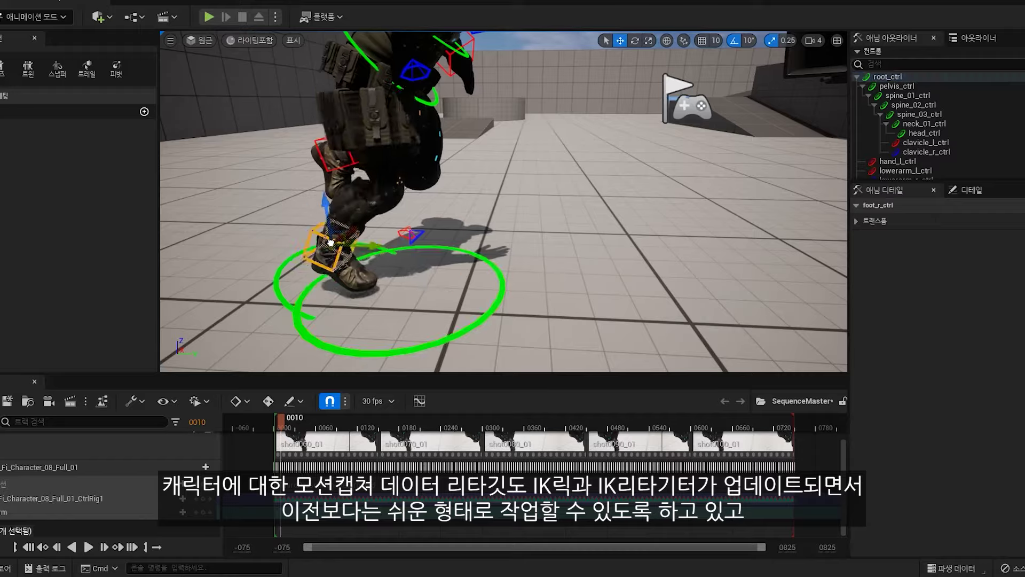
{"action": "left_click", "coordinate": [814, 41]}
{"action": "left_click", "coordinate": [823, 97]}
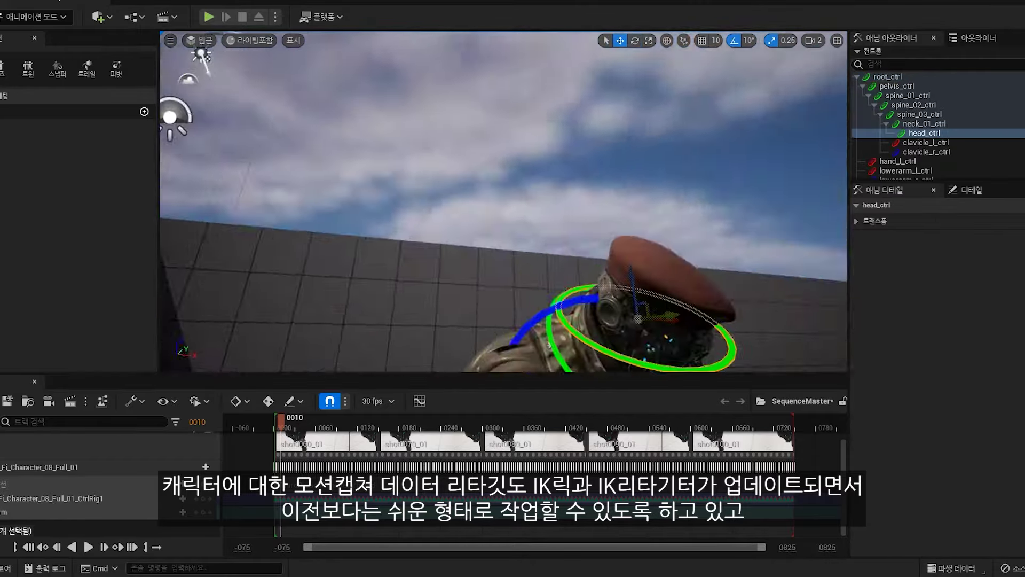
{"action": "right_click_drag", "start_coordinate": [171, 114], "coordinate": [480, 213]}
{"action": "key", "text": "e"}
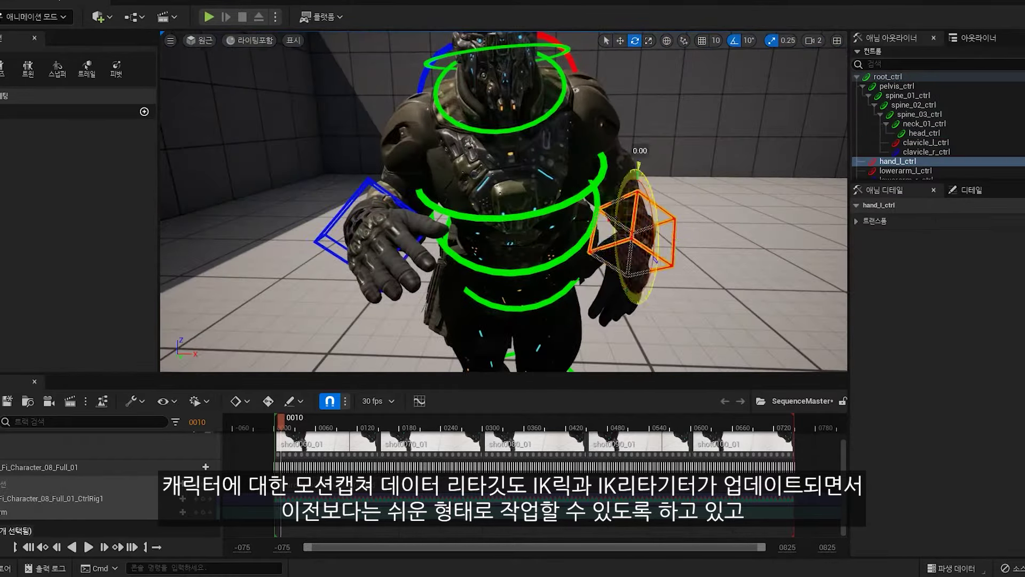
Step: With angle snapping off, rotate the right hand control about 9.6 degrees and select the left leg control
{"action": "left_click", "coordinate": [735, 42]}
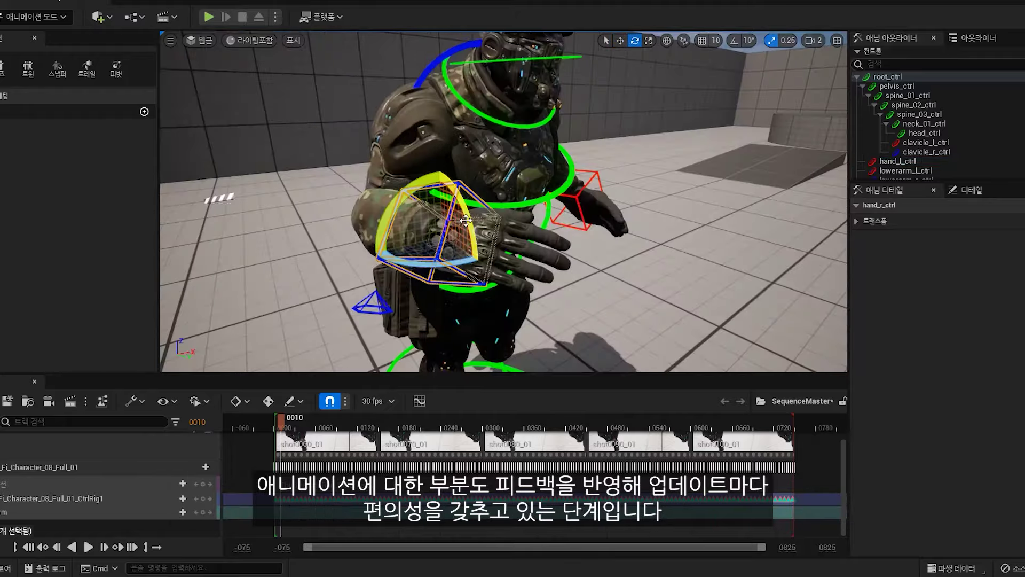
{"action": "key", "text": "e"}
{"action": "left_click_drag", "start_coordinate": [502, 241], "coordinate": [521, 247]}
{"action": "right_click_drag", "start_coordinate": [513, 245], "coordinate": [534, 214]}
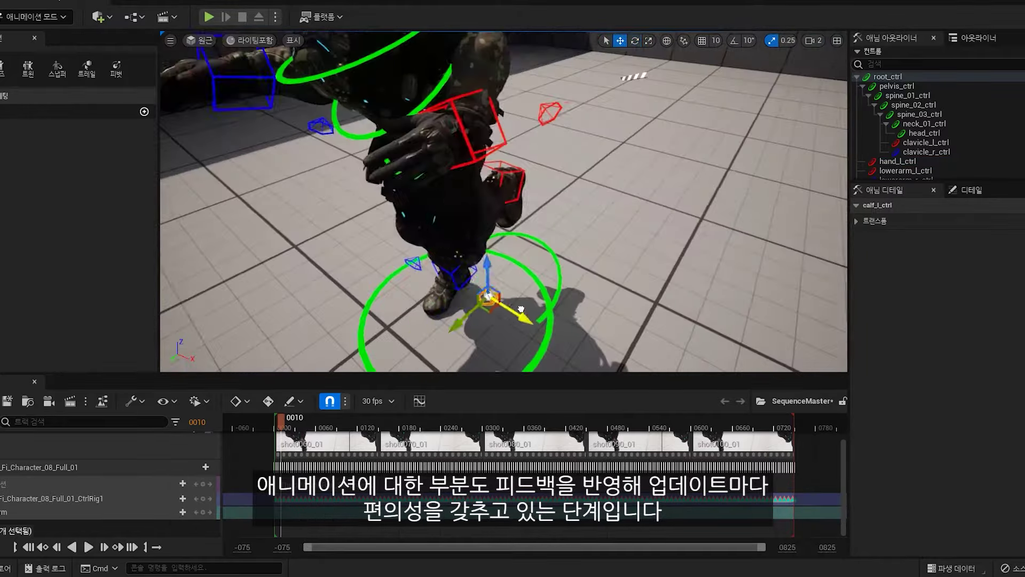
{"action": "left_click", "coordinate": [532, 222]}
{"action": "key", "text": "w"}
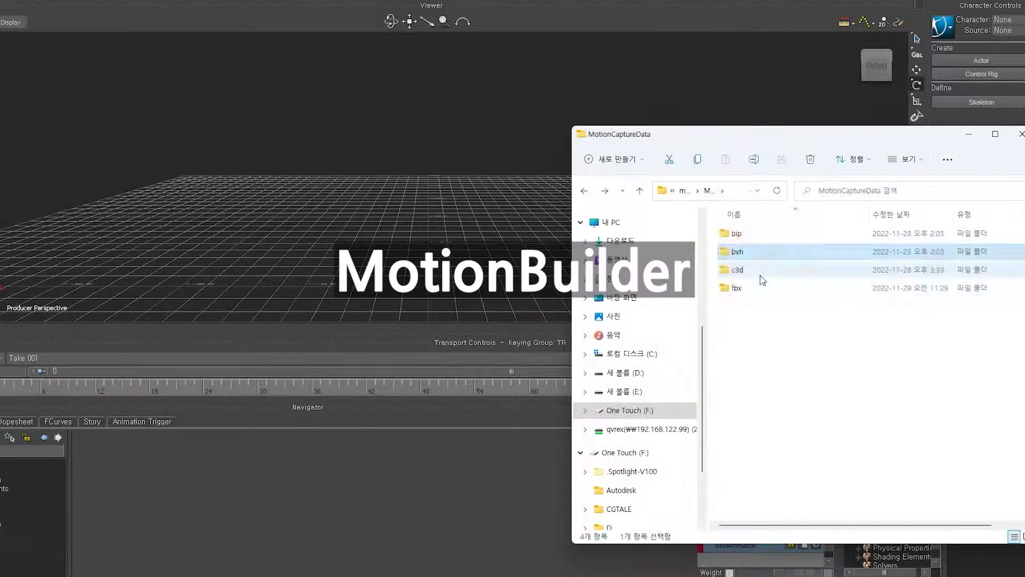
Step: Open the c3d > Sample29 folder and drag the OptiTrack C3D file into MotionBuilder
{"action": "double_click", "coordinate": [753, 270]}
{"action": "double_click", "coordinate": [753, 300]}
{"action": "left_click_drag", "start_coordinate": [772, 270], "coordinate": [450, 197]}
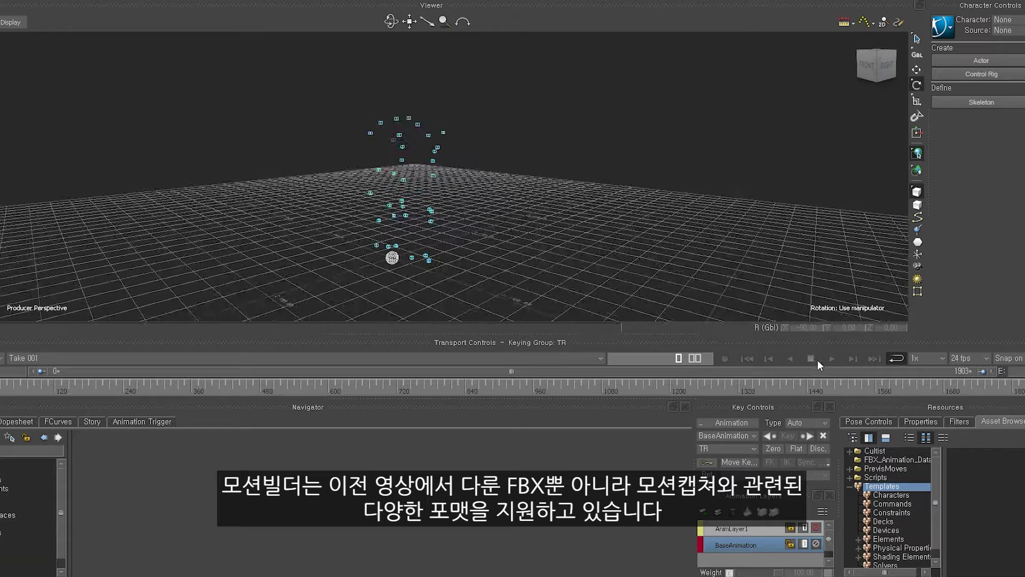
Step: Play back the imported OptiTrack markers, then load and play the BVH skeleton animation
{"action": "key", "text": "space"}
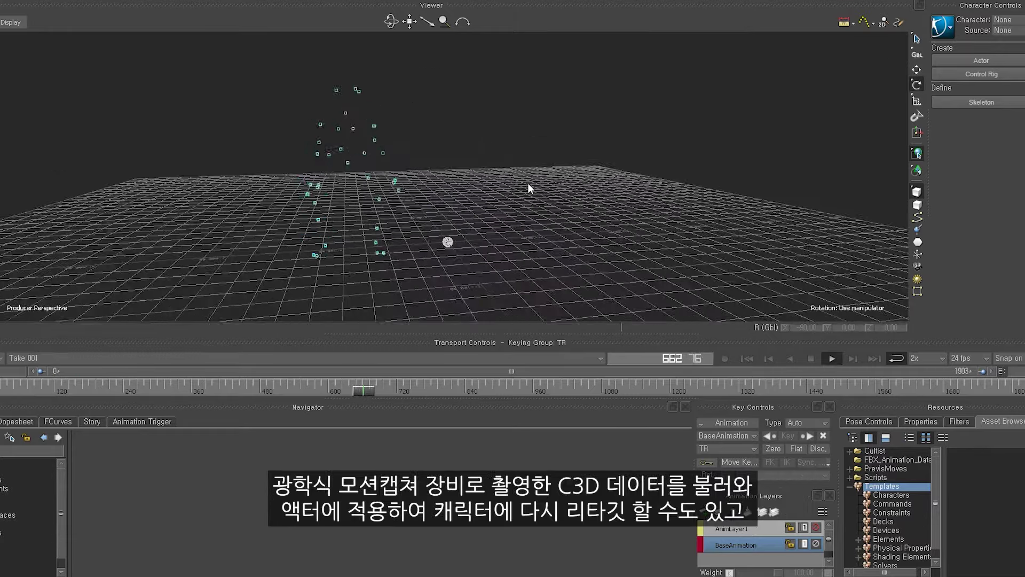
{"action": "key", "text": "BackSpace"}
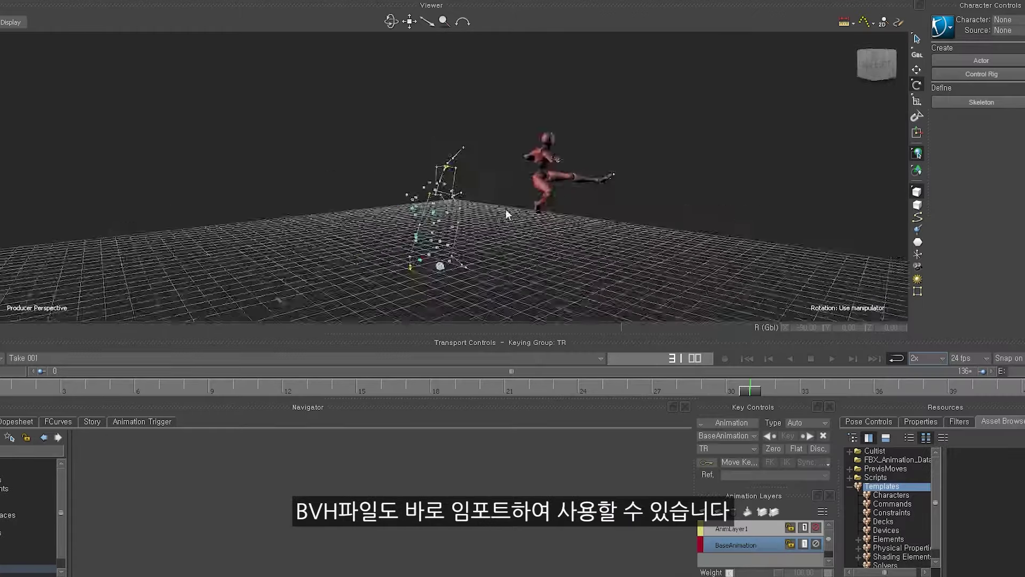
{"action": "left_click", "coordinate": [832, 357]}
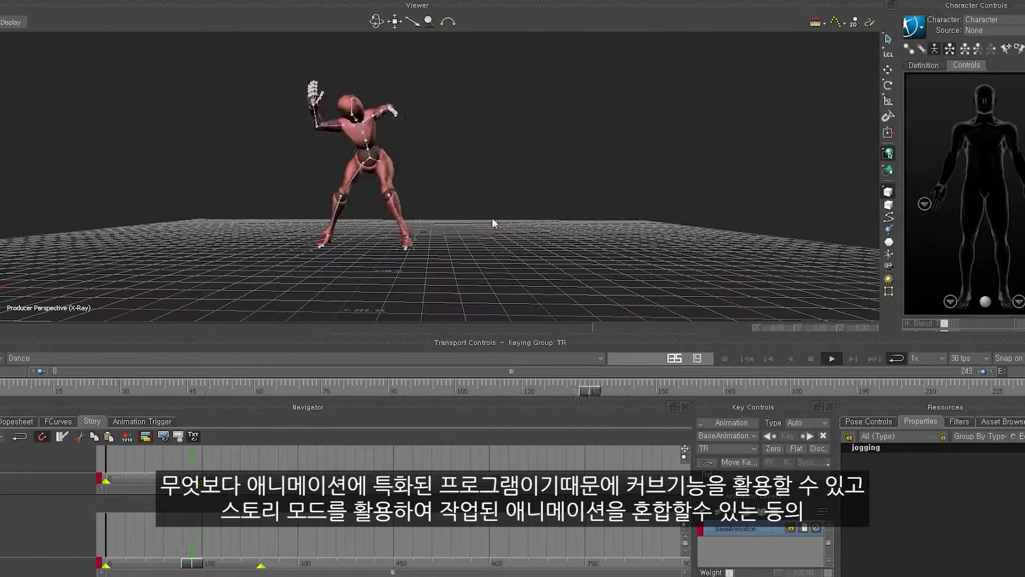
Step: Add a Character Animation Track to the Story and insert the Dance clip on it
{"action": "right_click", "coordinate": [42, 396]}
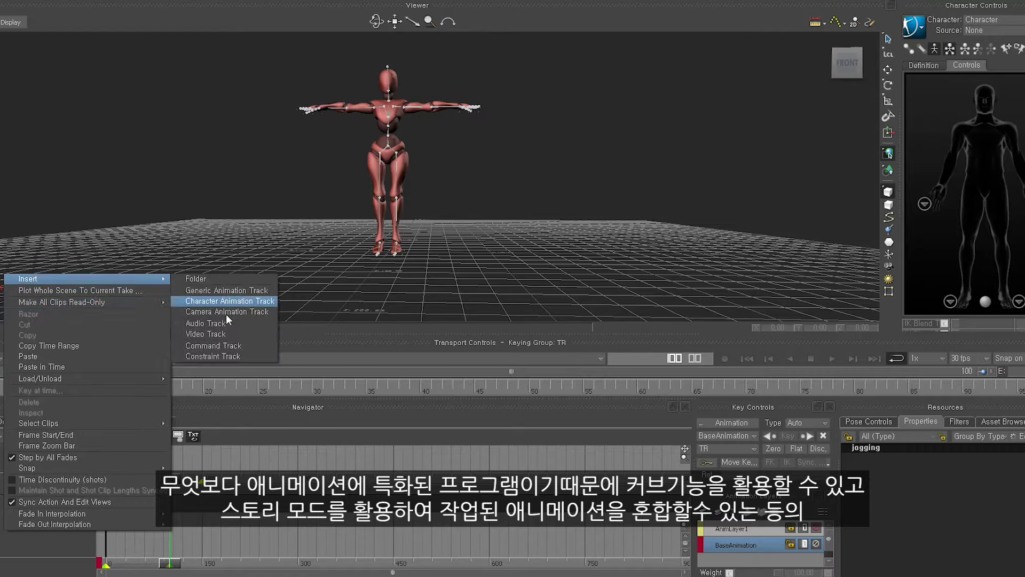
{"action": "left_click", "coordinate": [243, 305]}
{"action": "right_click", "coordinate": [158, 433]}
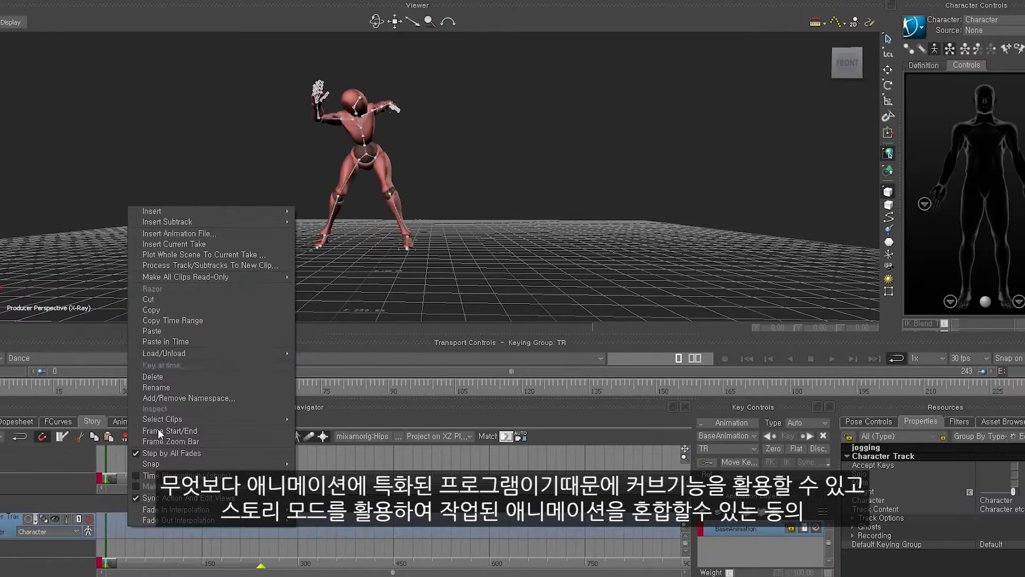
{"action": "left_click", "coordinate": [176, 243]}
Step: Insert the jogging clip on a new track near frame 267 and play the blended story
{"action": "left_click_drag", "start_coordinate": [132, 570], "coordinate": [277, 567]}
{"action": "right_click", "coordinate": [289, 529]}
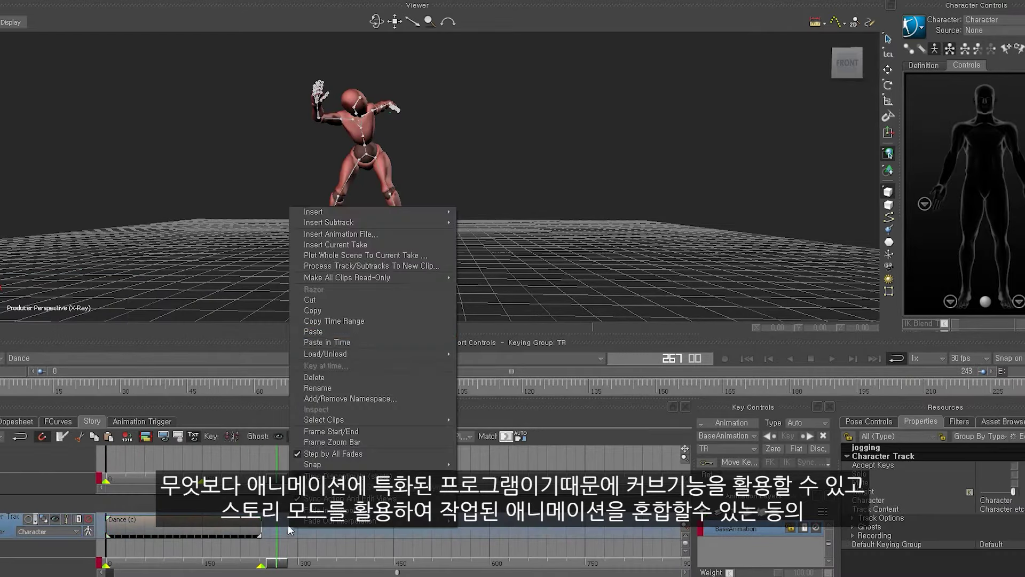
{"action": "left_click", "coordinate": [179, 553]}
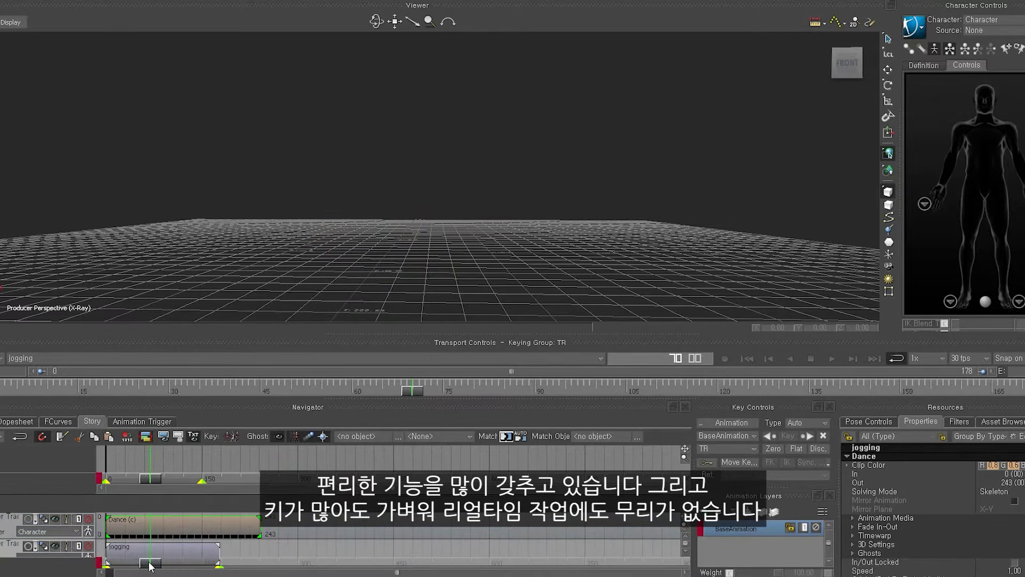
{"action": "mouse_move", "coordinate": [150, 567]}
{"action": "left_mouse_down"}
{"action": "mouse_move", "coordinate": [167, 574]}
{"action": "mouse_move", "coordinate": [120, 568]}
{"action": "left_mouse_up"}
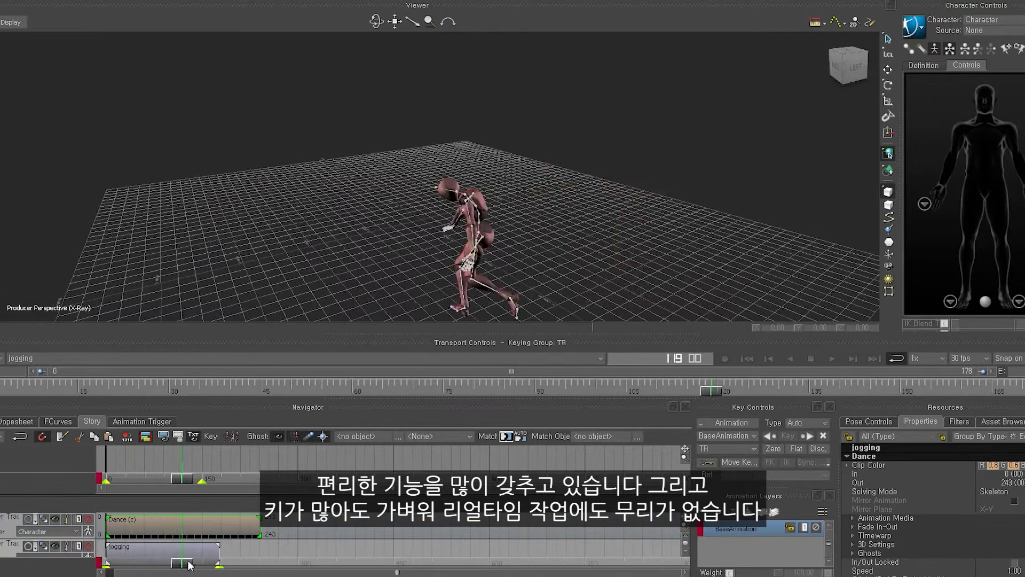
{"action": "left_click", "coordinate": [831, 357]}
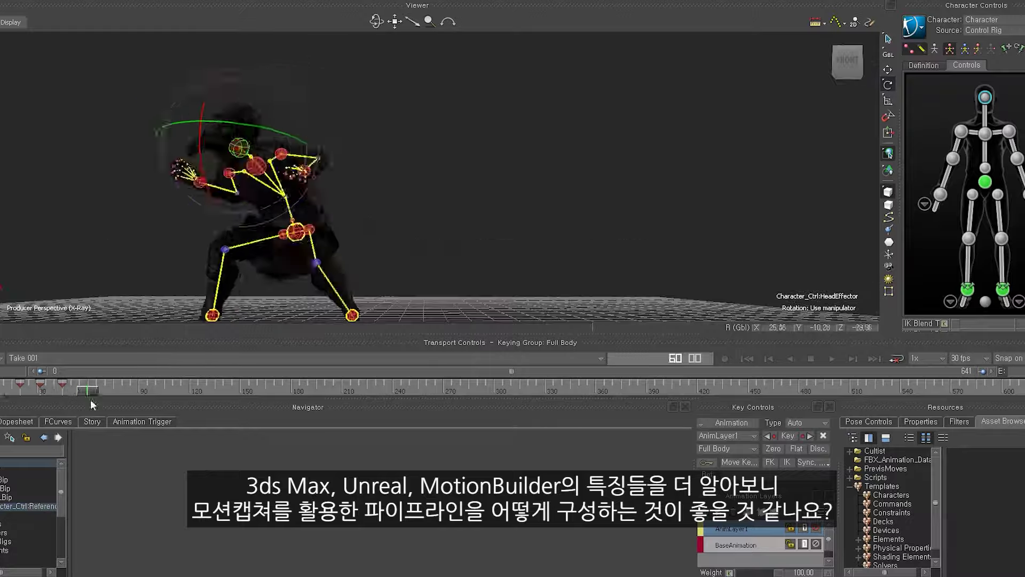
Step: Scrub the take to around frame 152 to preview the crouching character's Control Rig animation
{"action": "left_click_drag", "start_coordinate": [126, 389], "coordinate": [433, 395]}
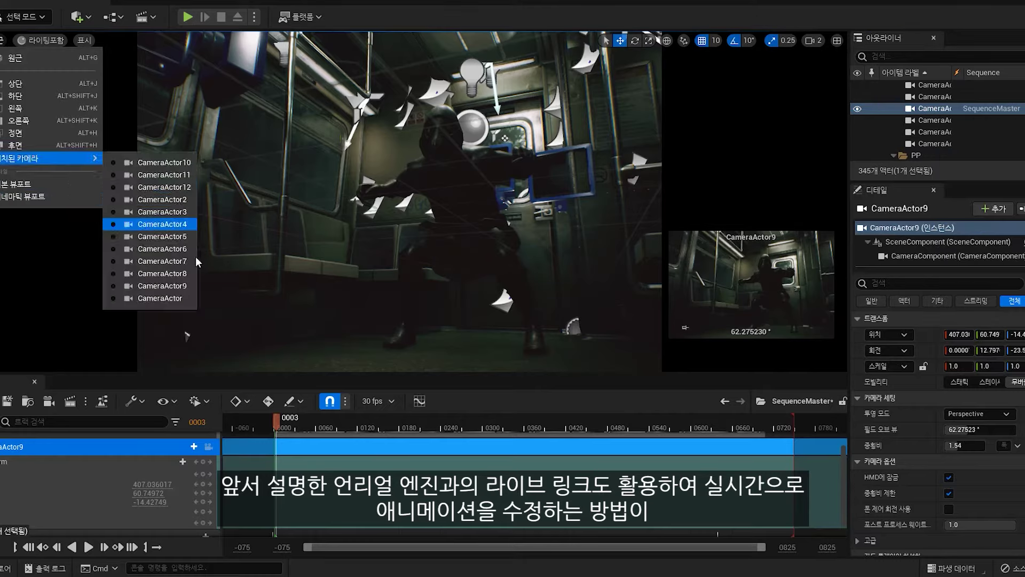
Step: Play the cultist_bipedd subway sequence through the camera, then rewind near frame 14
{"action": "left_click", "coordinate": [188, 16]}
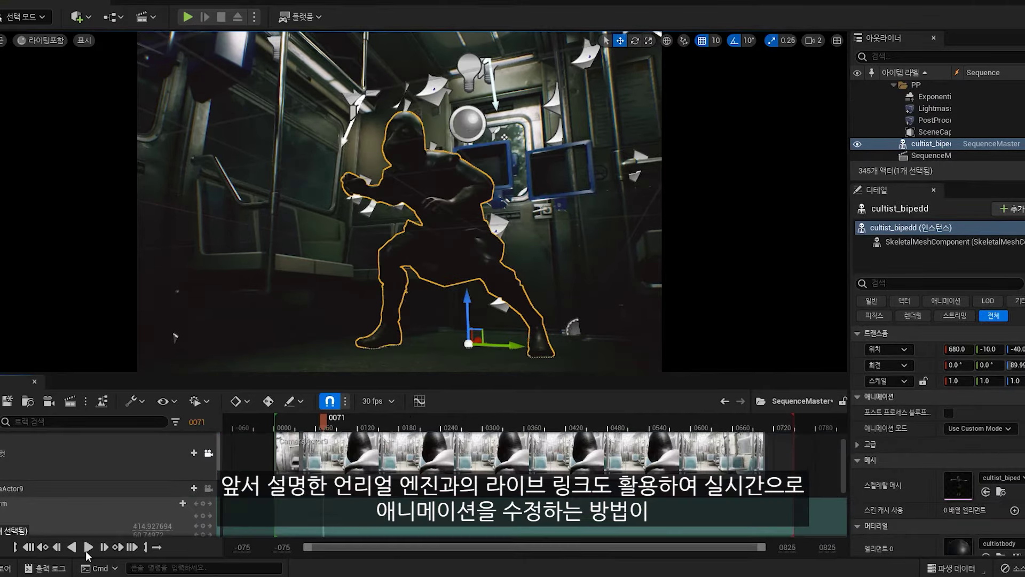
{"action": "left_click", "coordinate": [90, 547]}
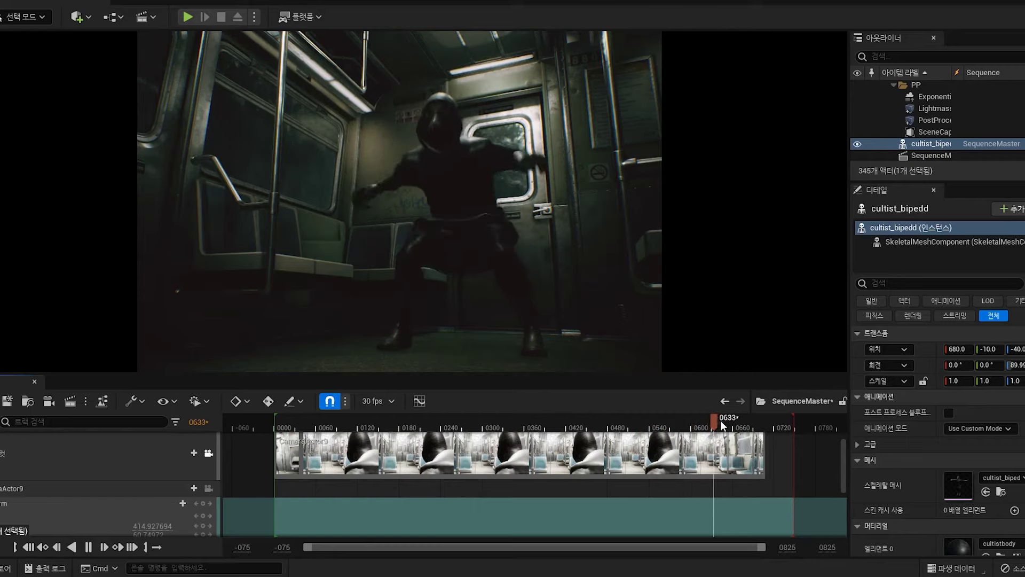
{"action": "left_click_drag", "start_coordinate": [722, 421], "coordinate": [286, 431]}
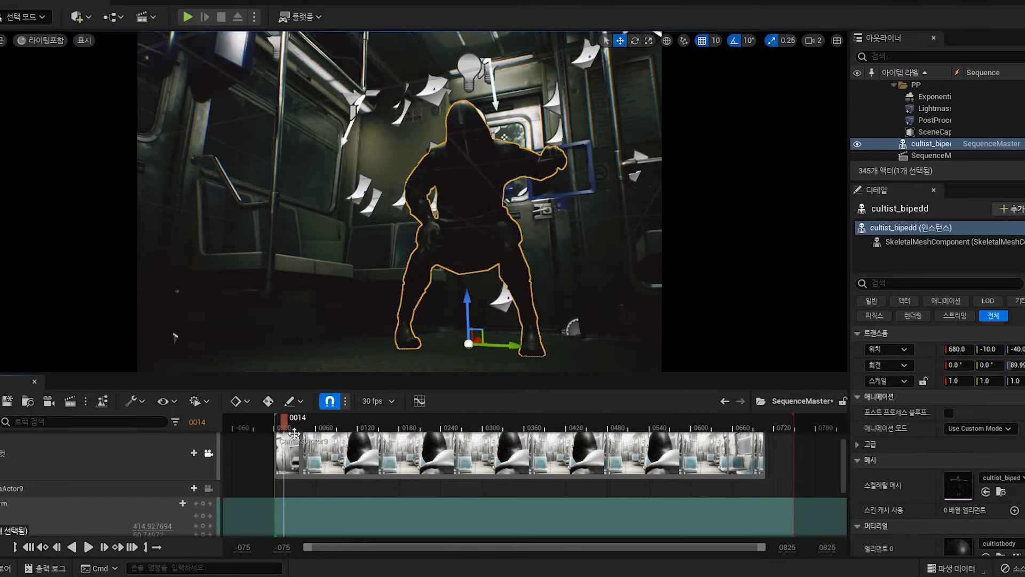